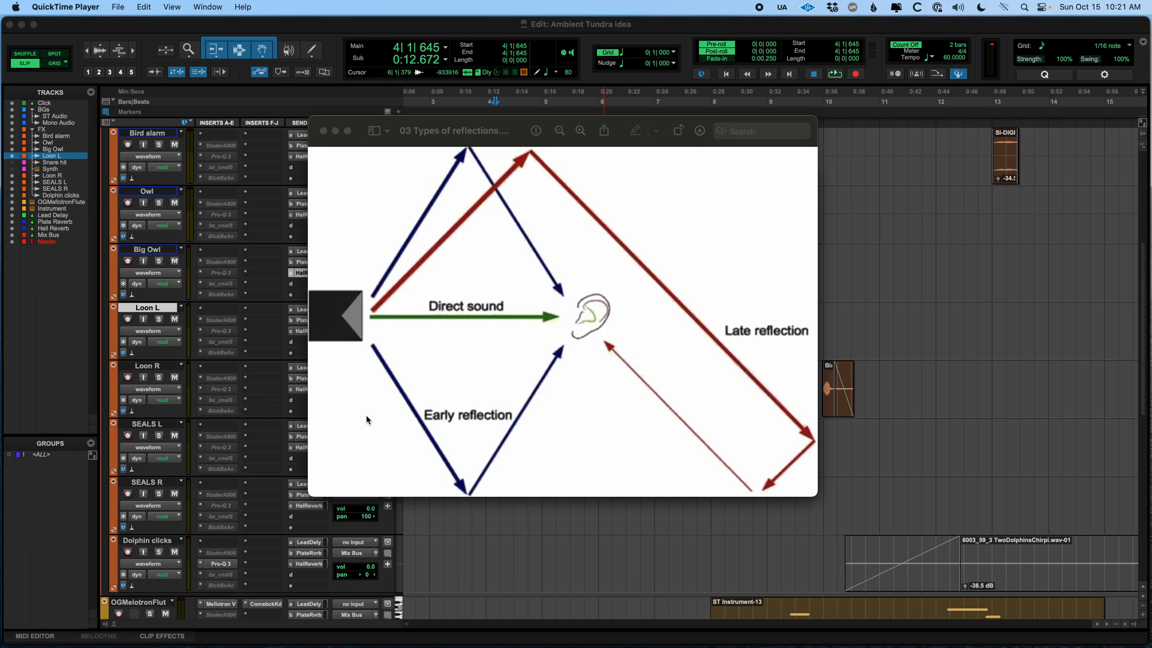
Look over and close the Types of reflections and Complex reflections in a room diagram images
left_click_drag(501, 121, 501, 116)
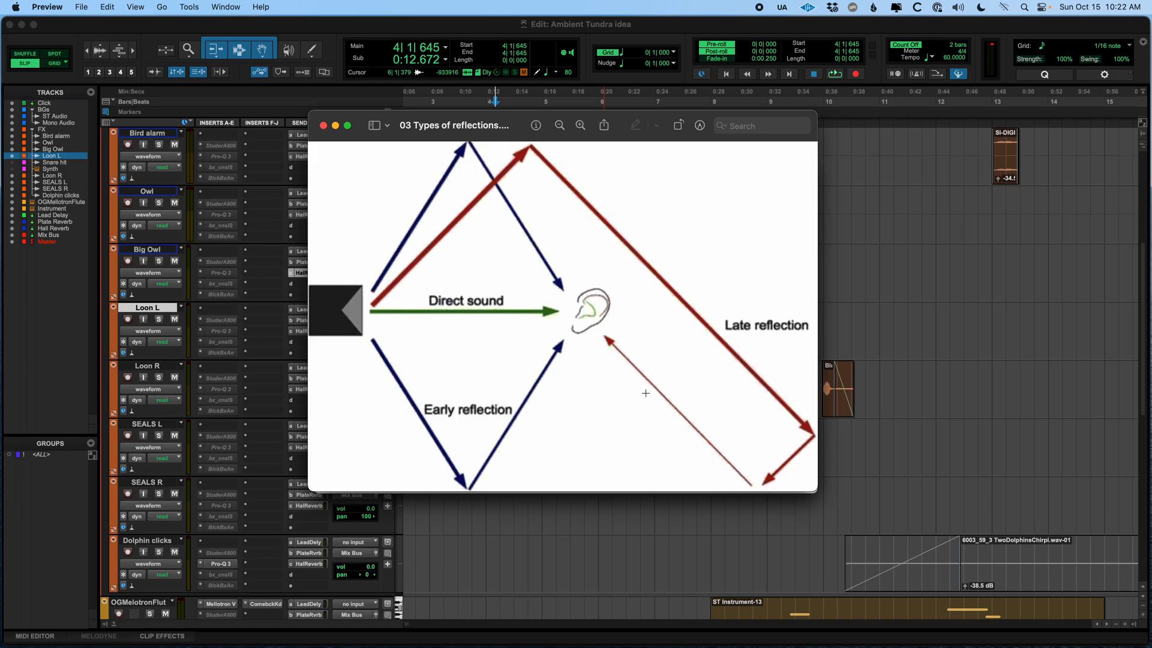
left_click(324, 126)
left_click(332, 237)
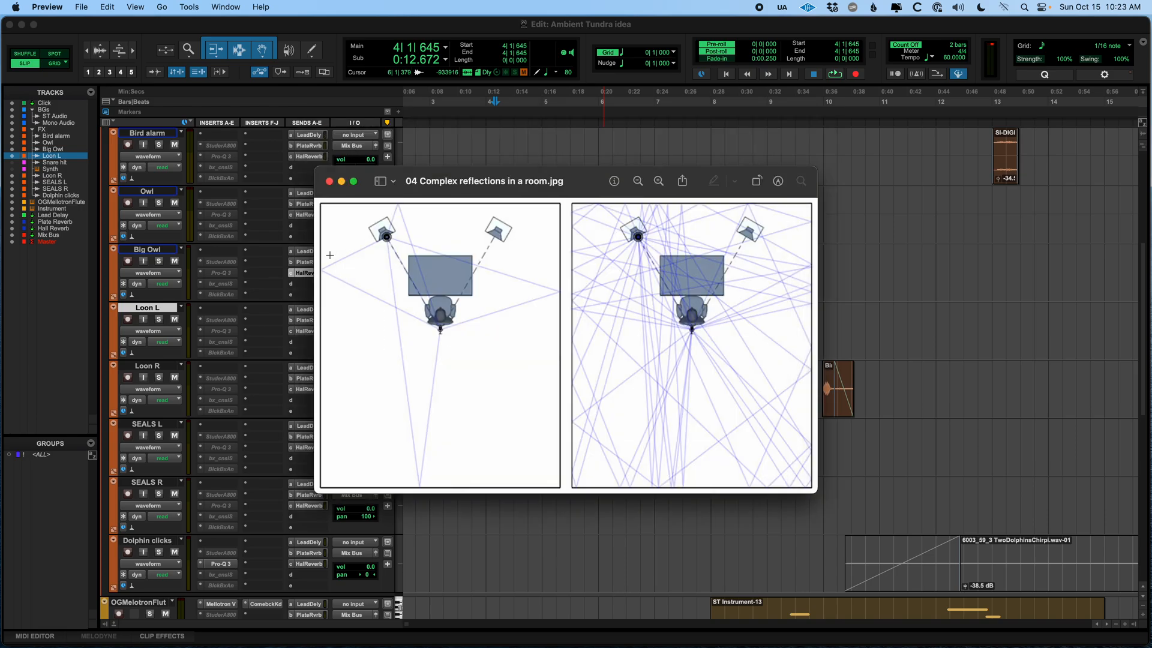
left_click_drag(414, 178, 416, 162)
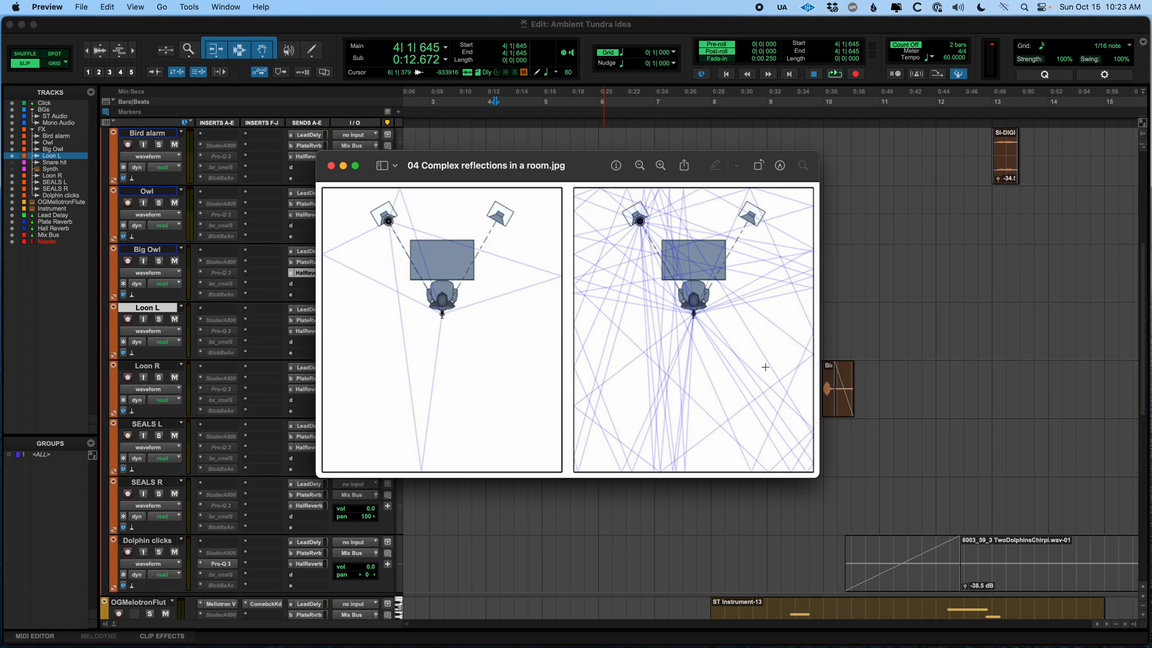
left_click(331, 166)
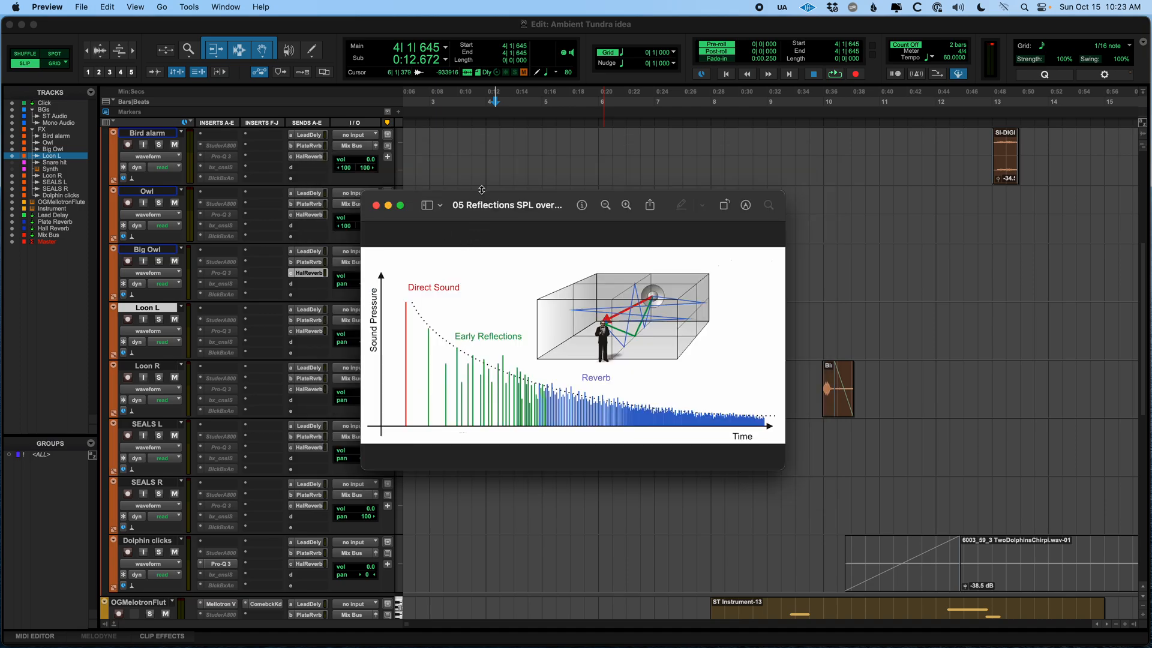
Reposition and enlarge the Reflections SPL over time diagram window
left_click_drag(482, 199, 428, 148)
left_click_drag(728, 417, 976, 551)
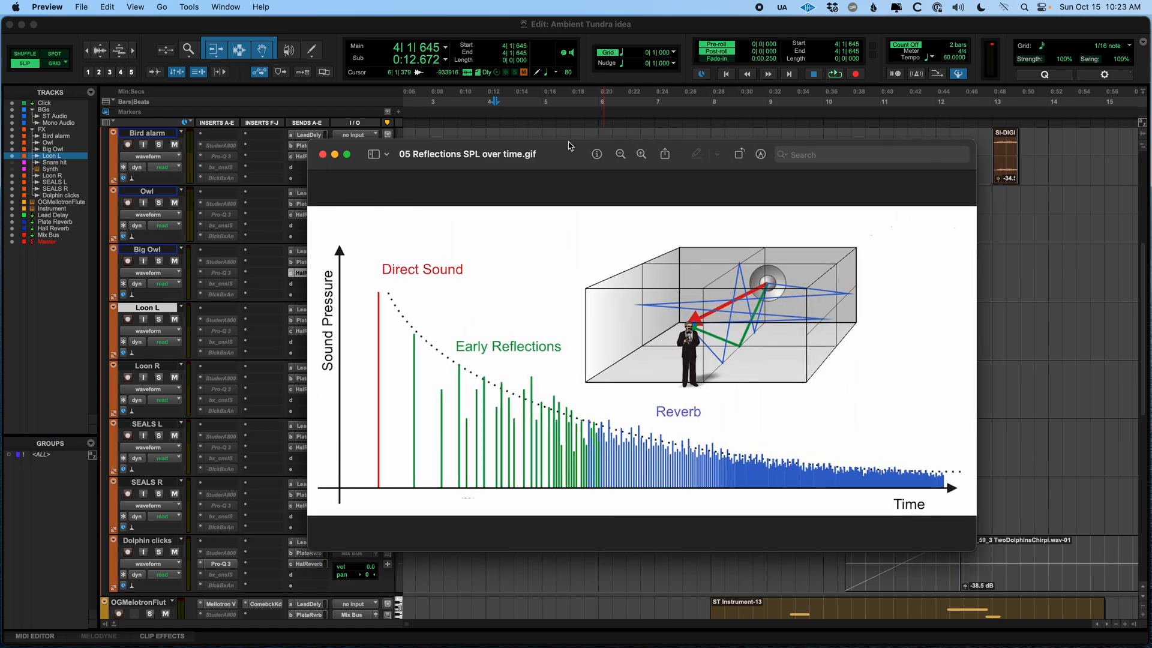
left_click_drag(571, 146, 507, 114)
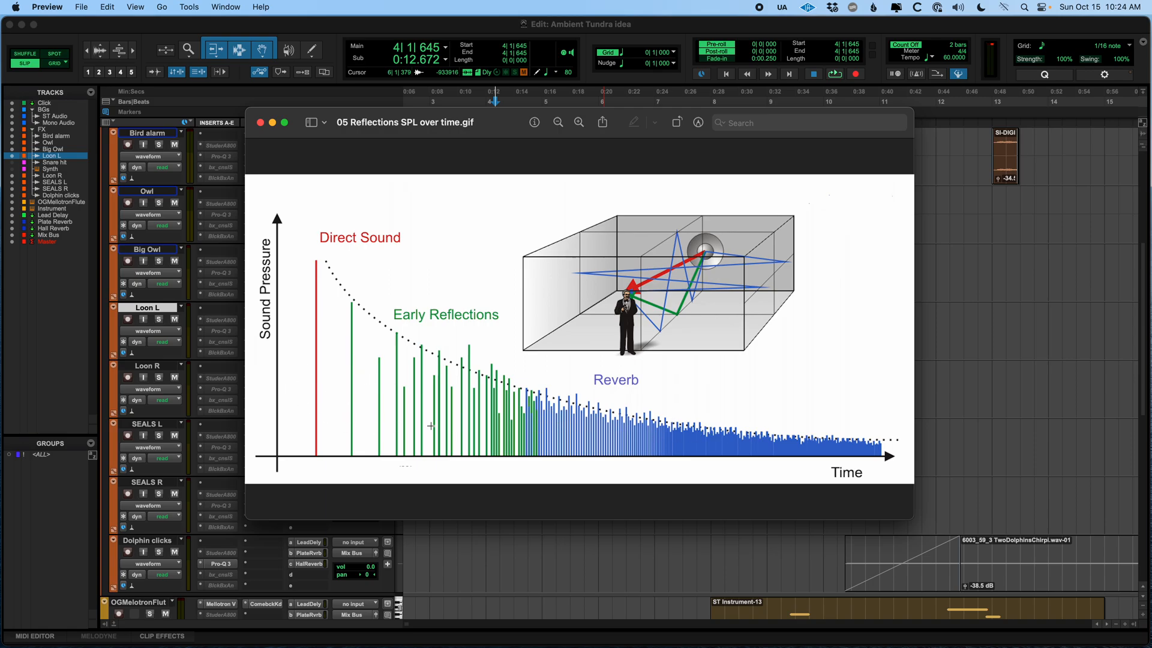
Close the diagram and switch to Pro Tools, placing the cursor on the Loon L track before its clip
left_click(262, 126)
left_click(466, 318)
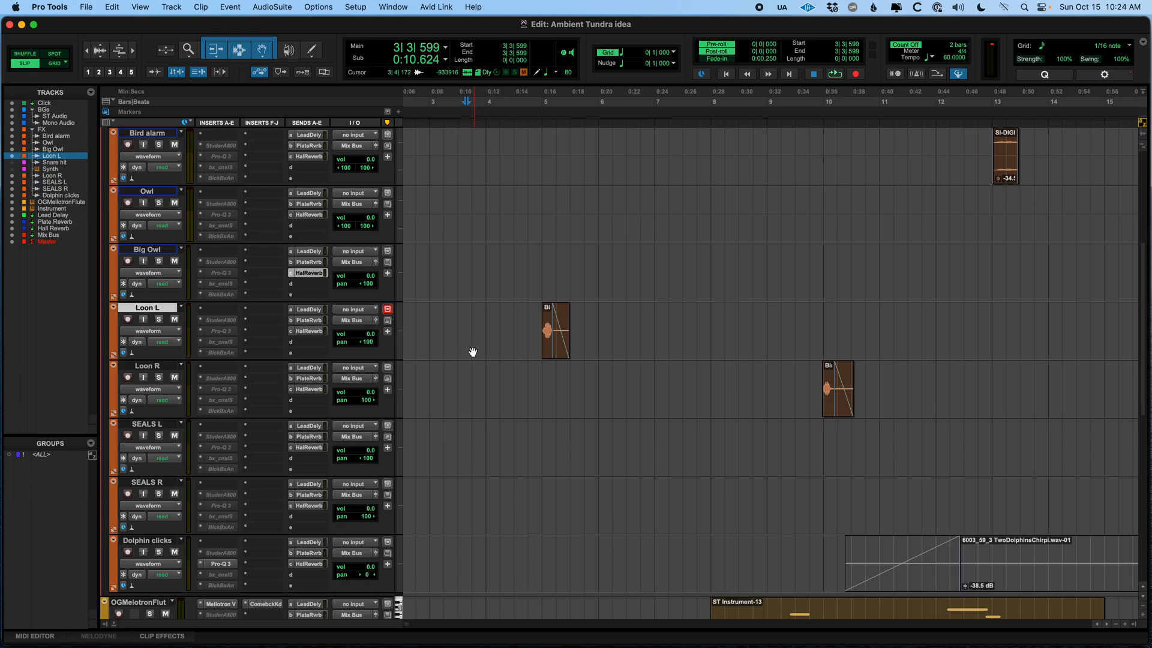
left_click(492, 320)
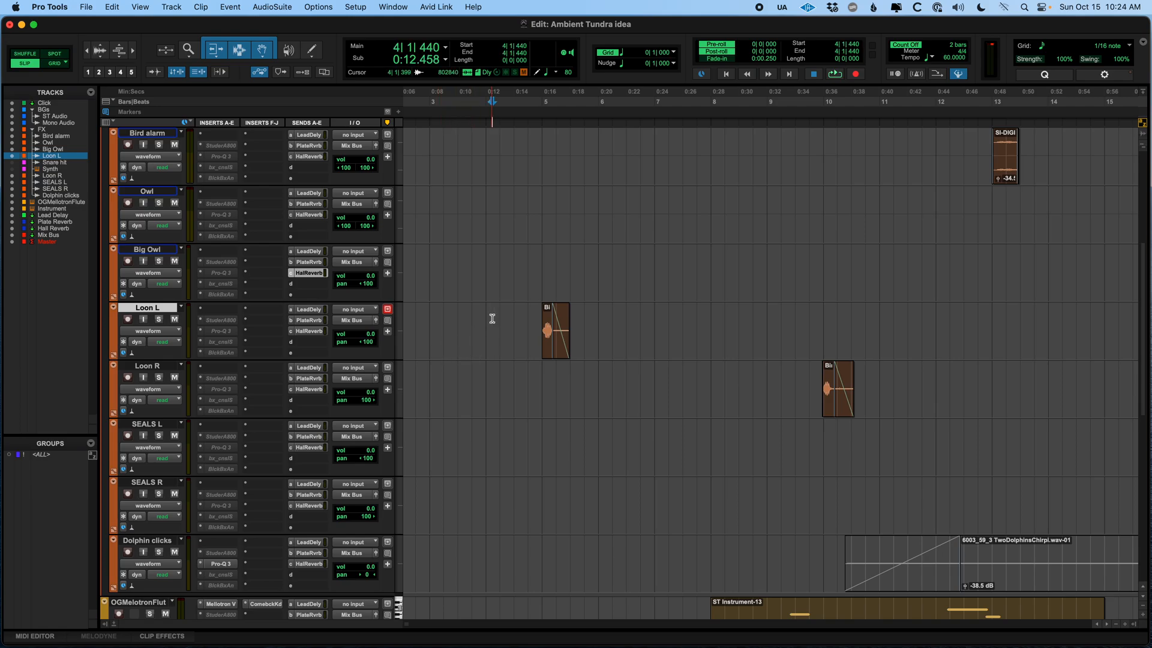
Toggle the Lead Delay, PlateReverb and Hall Reverb sends on the Loon L track
left_click(315, 309, "super")
left_click(316, 321, "super")
left_click(317, 331, "super")
Zoom the timeline out around the Loon L clip
left_click(476, 319)
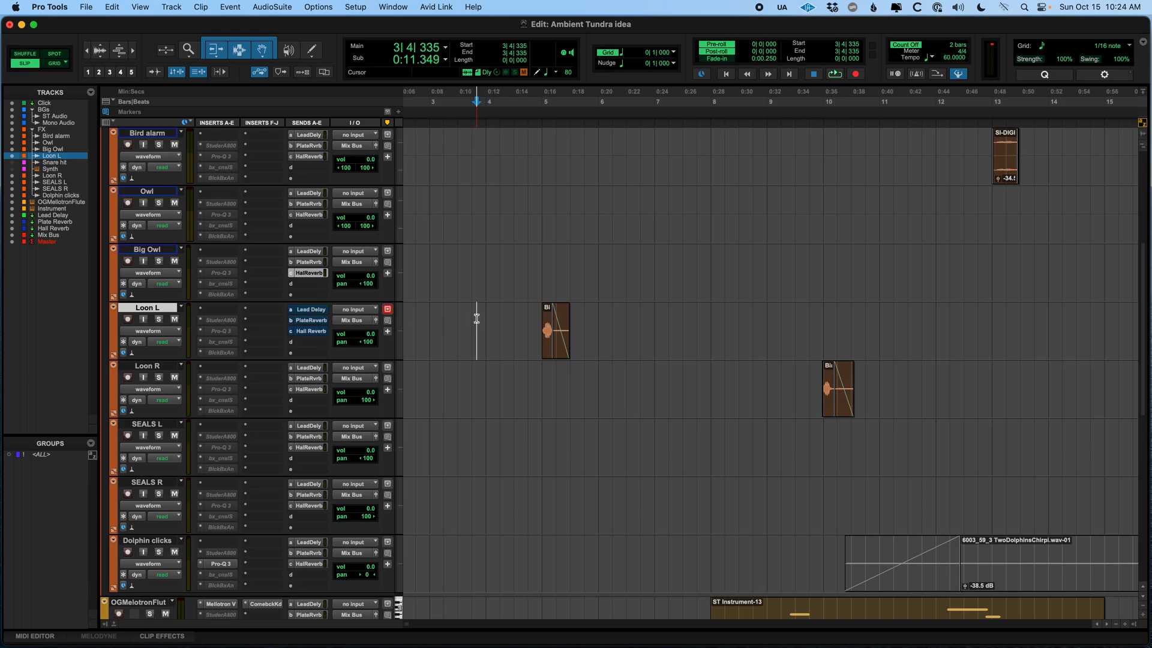
key("super+bracketleft")
left_click(479, 318)
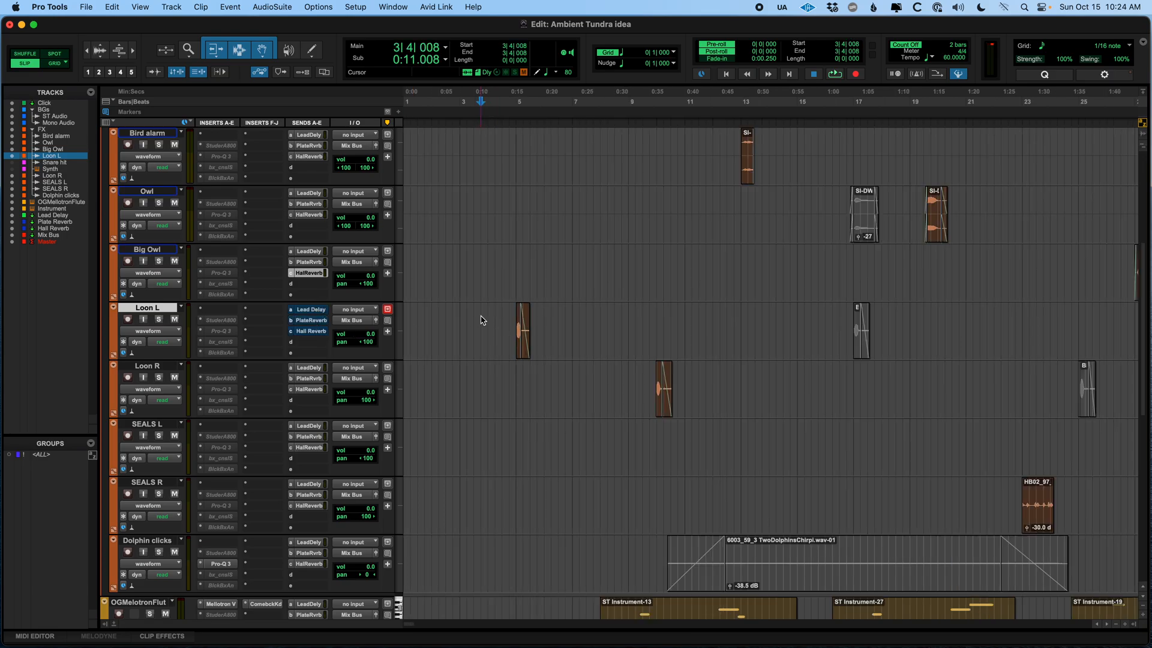
Place the playback cursor just before the first Loon L clip
scroll(493, 325, "down", 5)
scroll(493, 323, "up", 9)
scroll(494, 322, "down", 1)
scroll(493, 321, "up", 3)
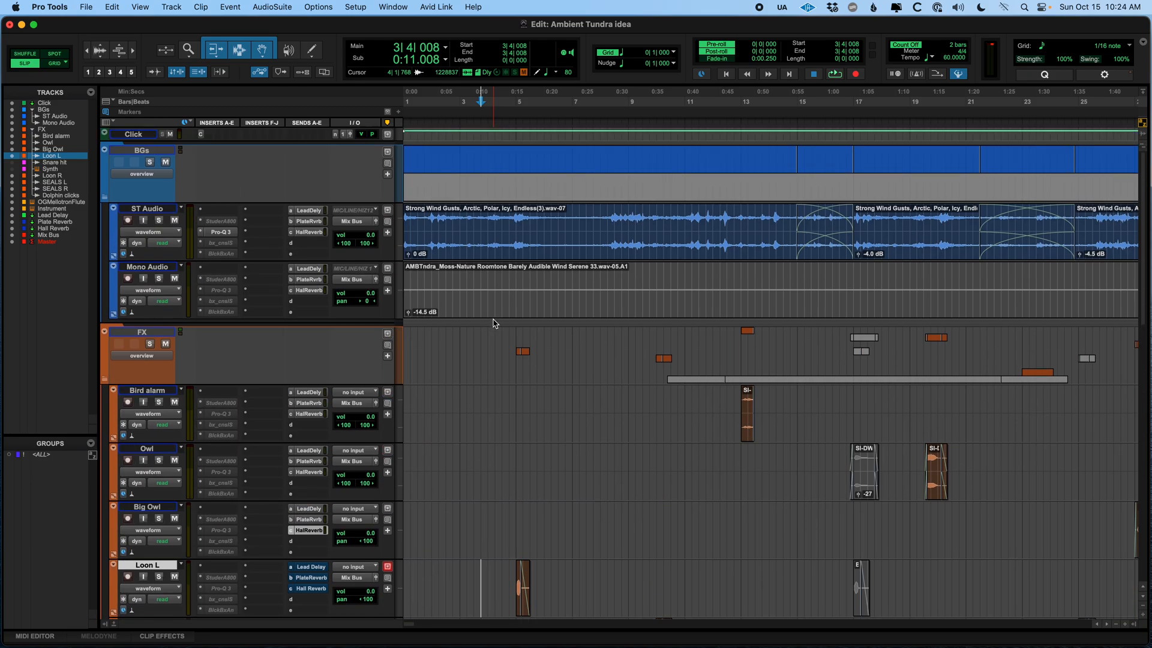
scroll(553, 407, "down", 5)
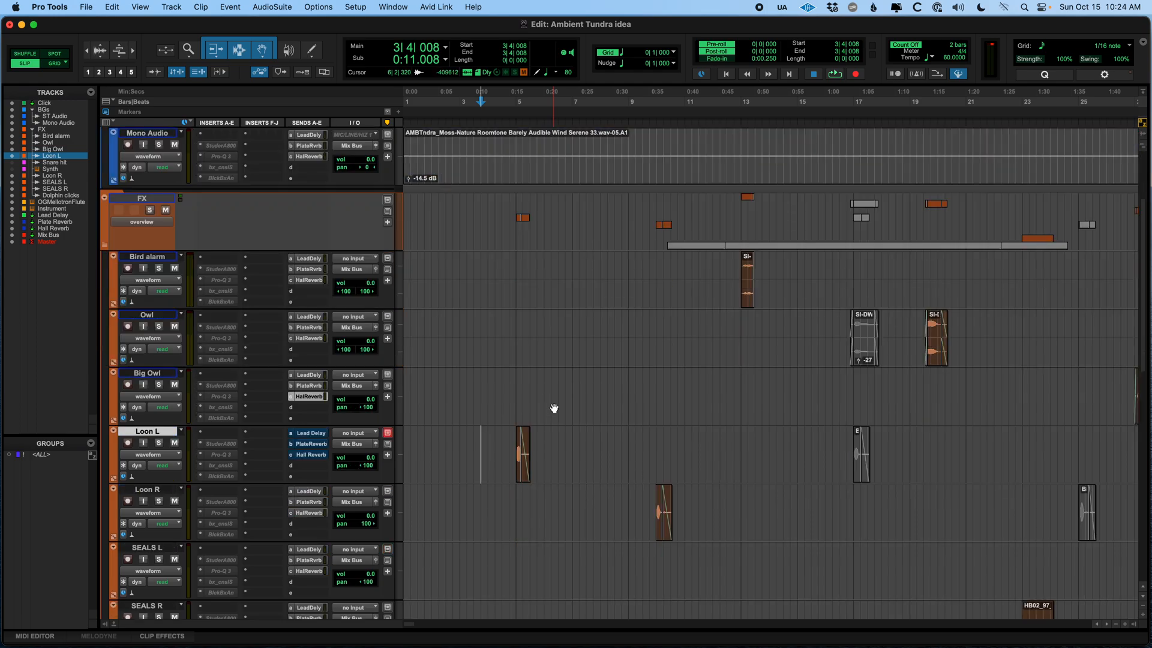
left_click(494, 439)
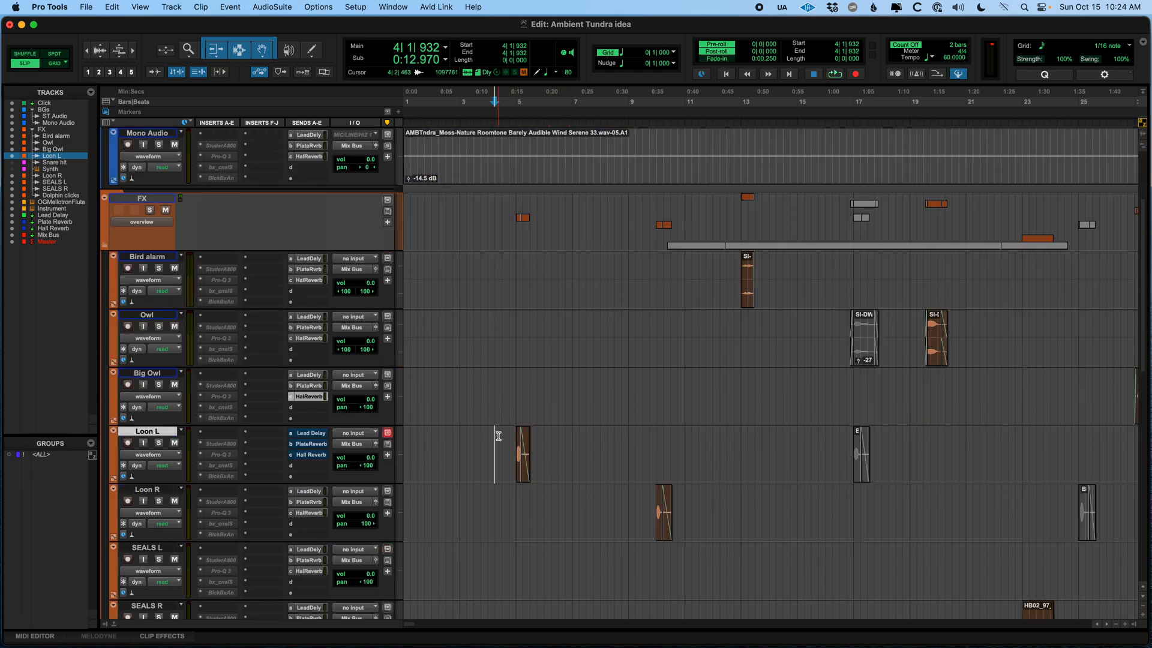
left_click(502, 440)
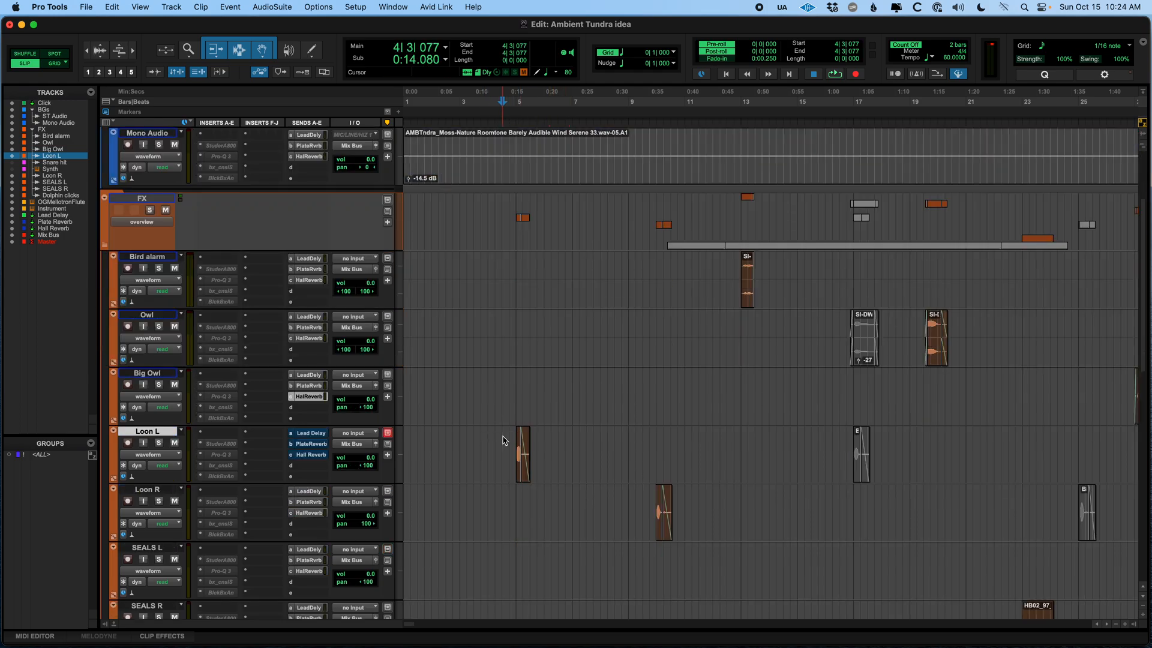
left_click(495, 439)
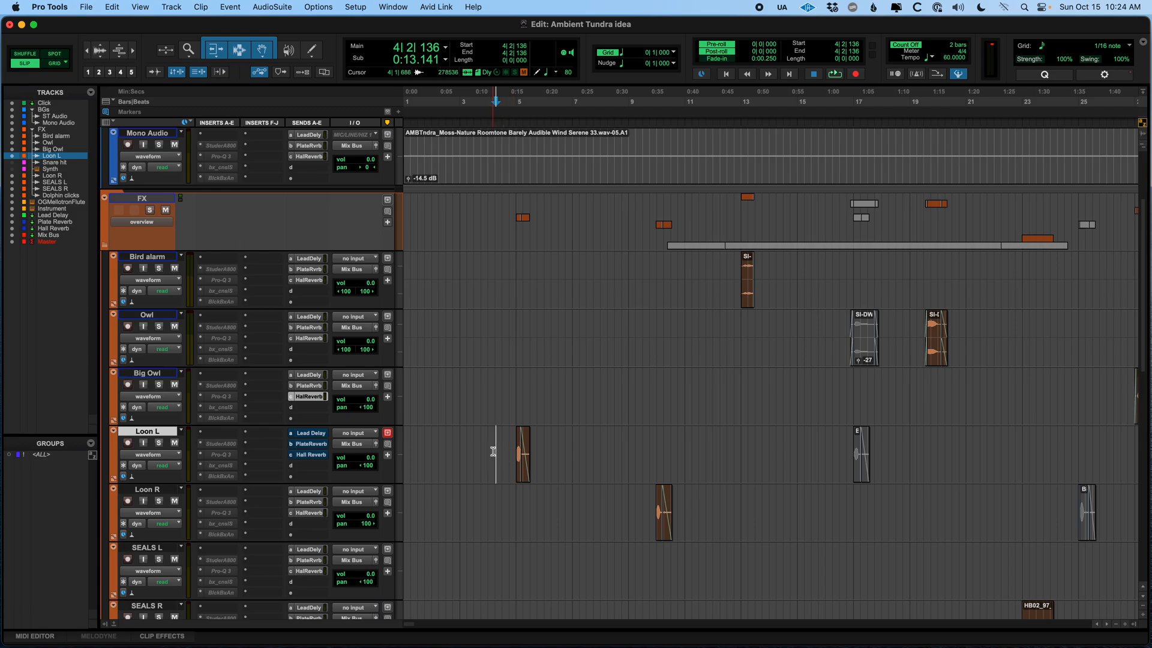
Play back the Loon L clip with its sends and stop playback
key("space")
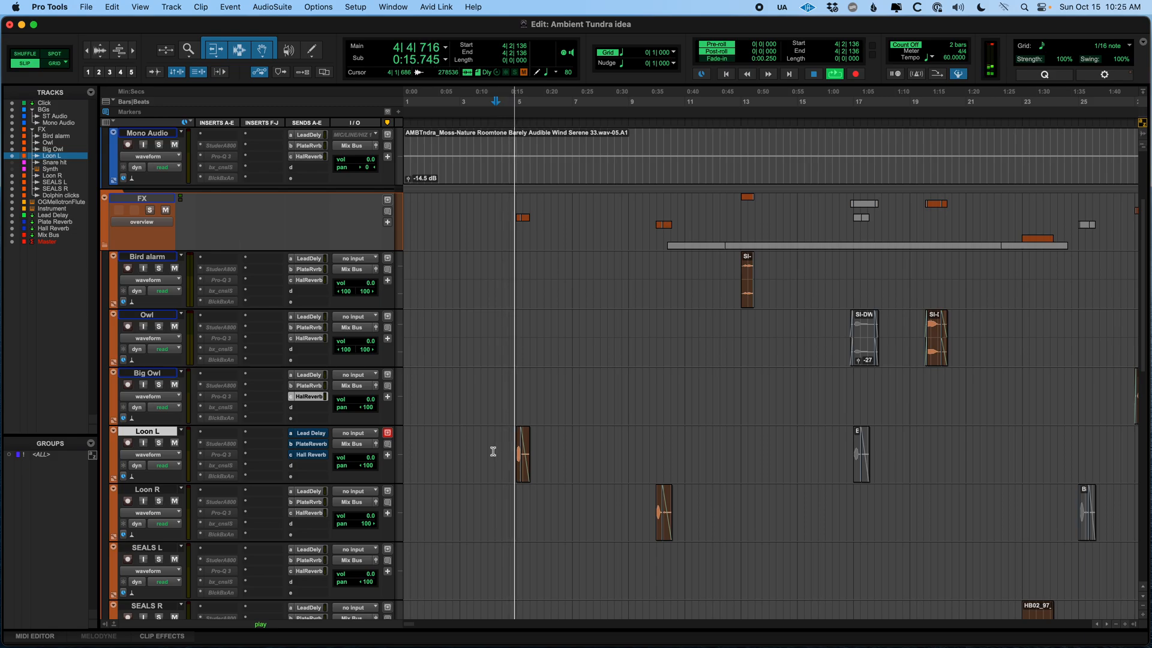
left_click(483, 447)
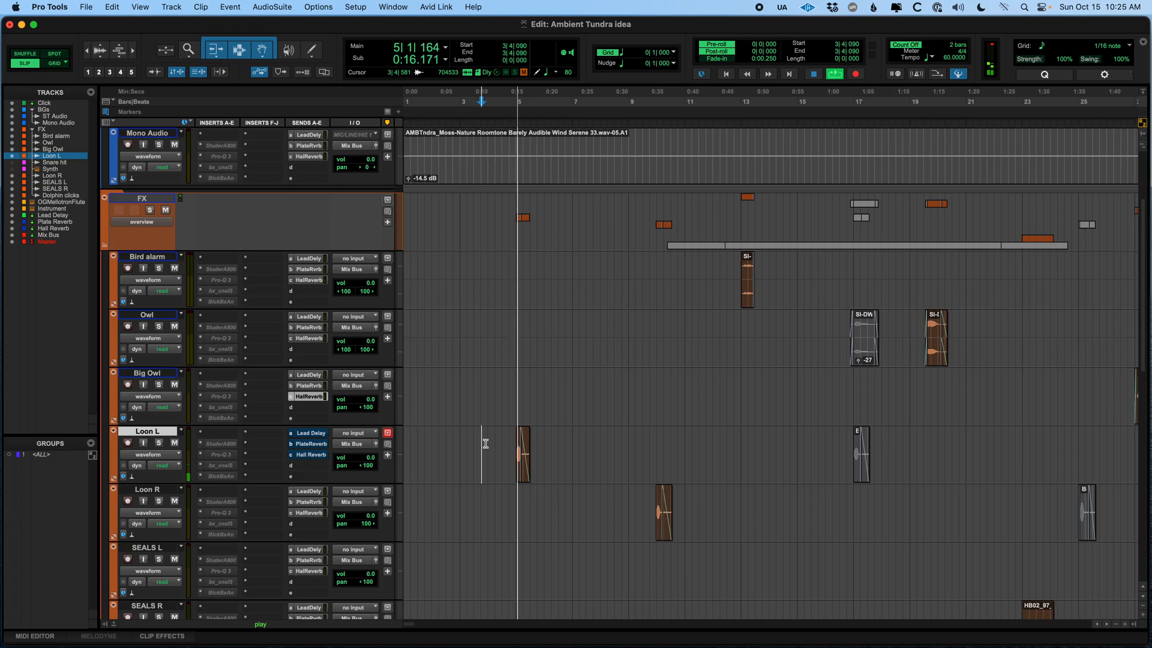
key("space")
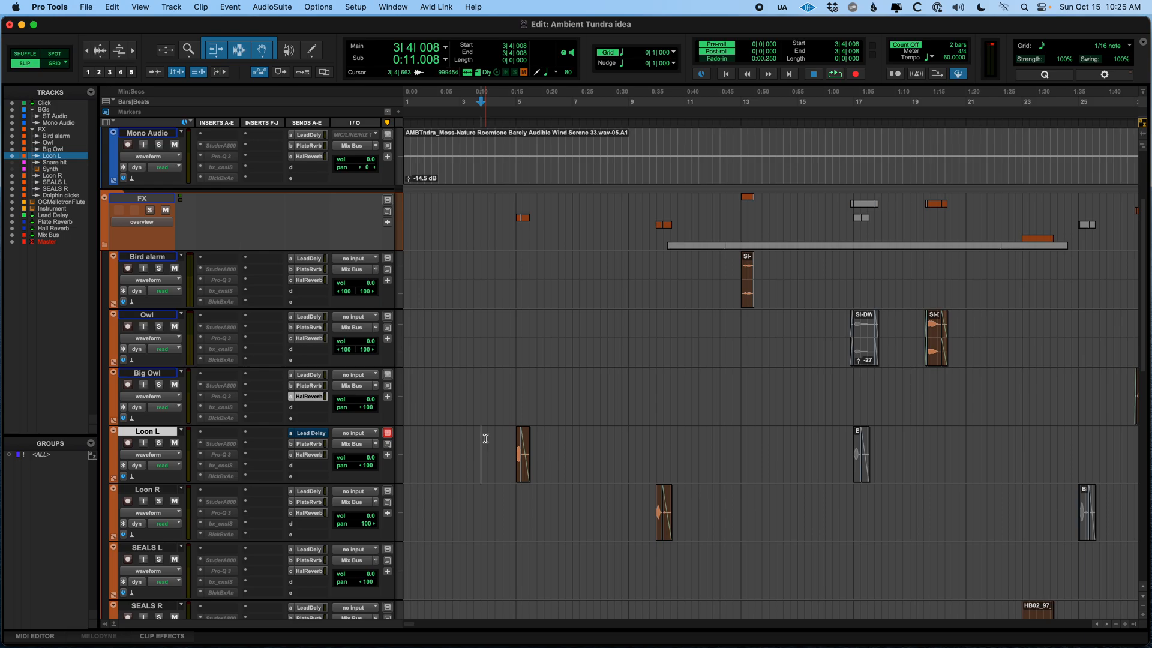
Play the Loon L passage again from just before the clip, stopping after the echoes
key("space")
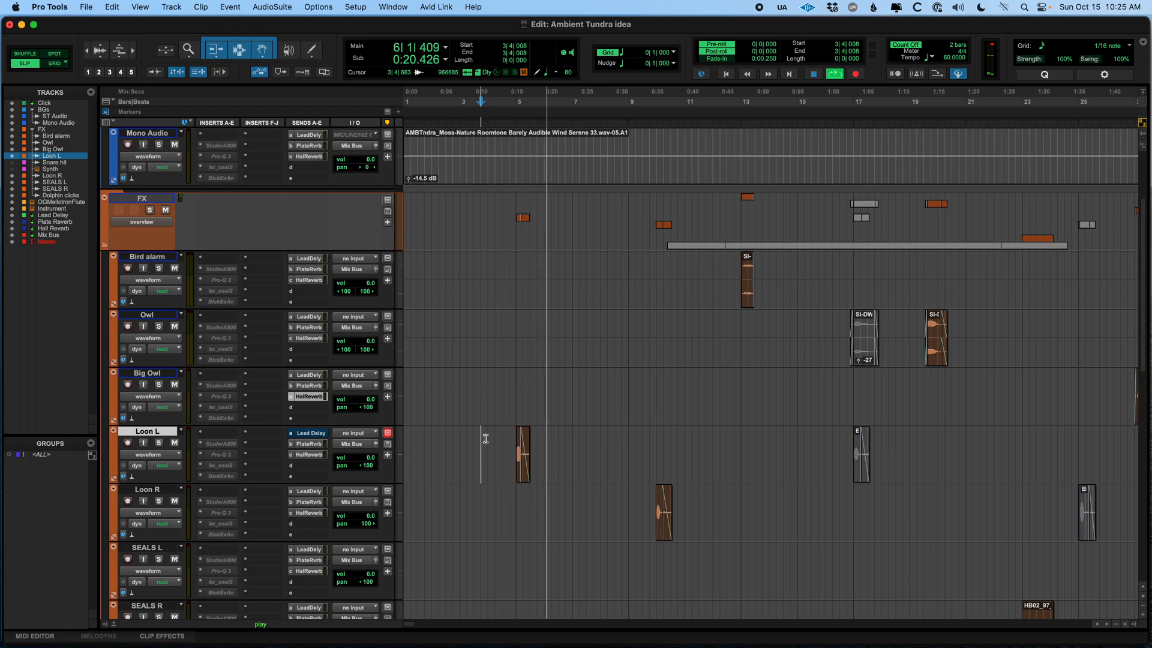
key("space")
left_click(498, 435)
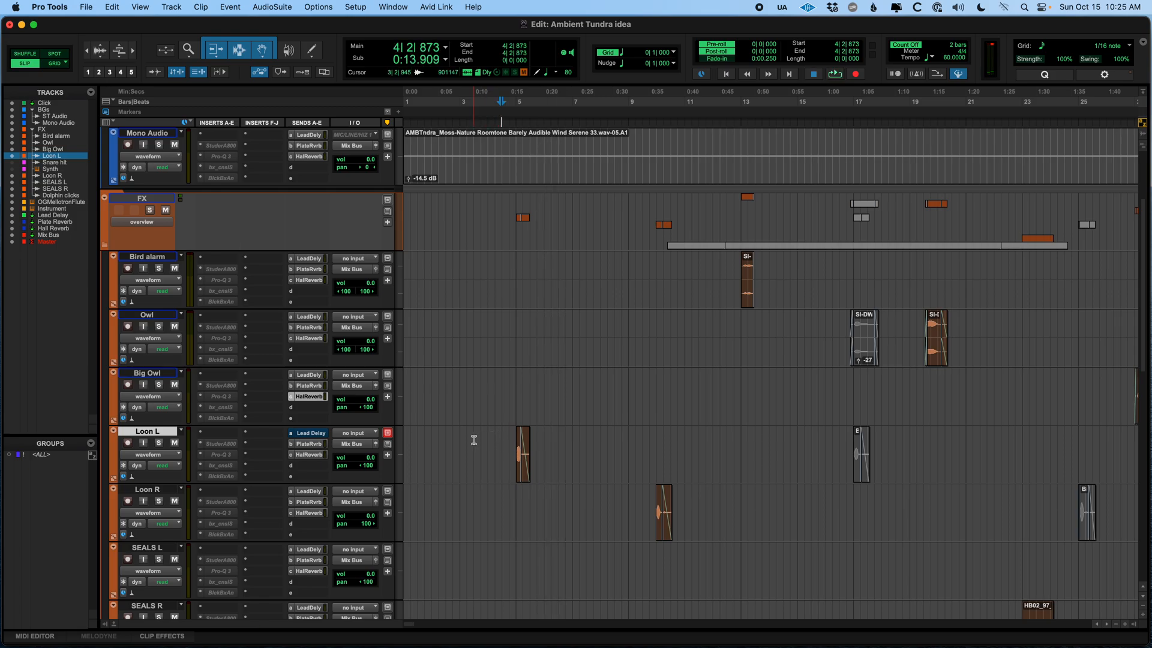
key("space")
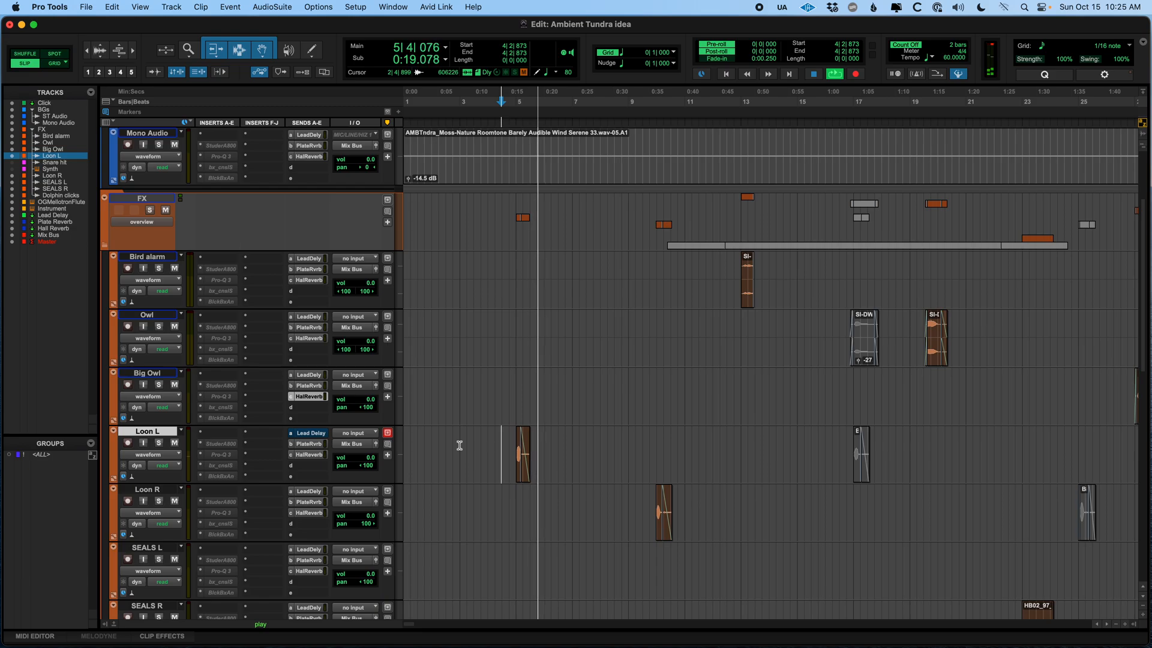
key("space")
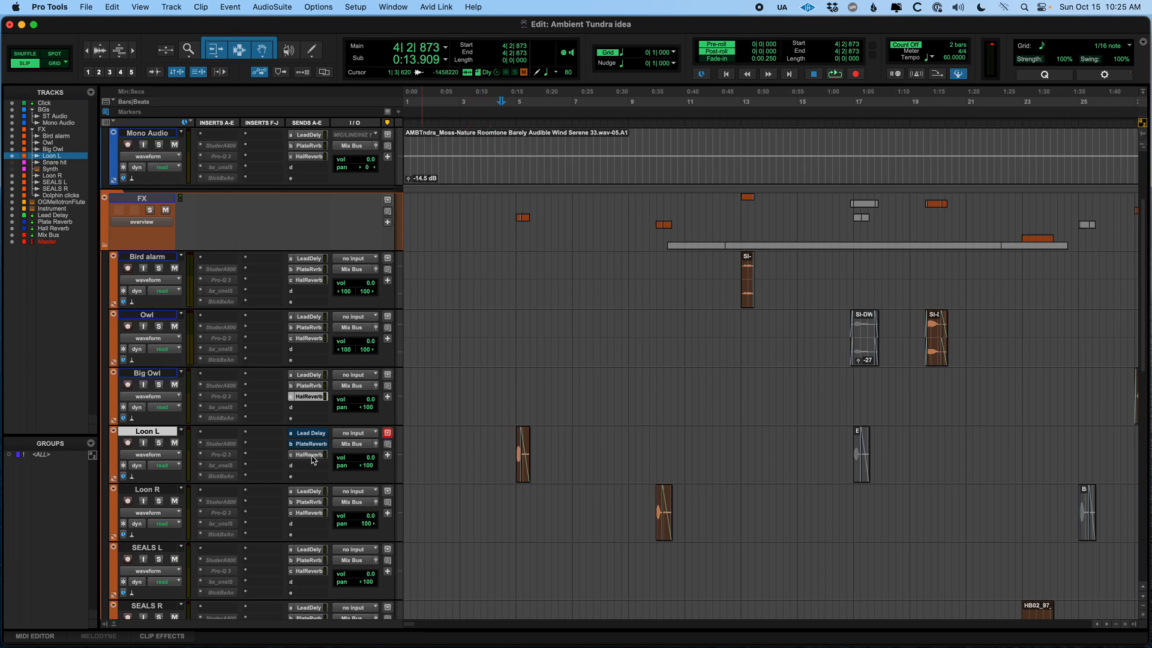
Show the hidden Snare hit and Synth tracks in the edit window
scroll(437, 433, "down", 5)
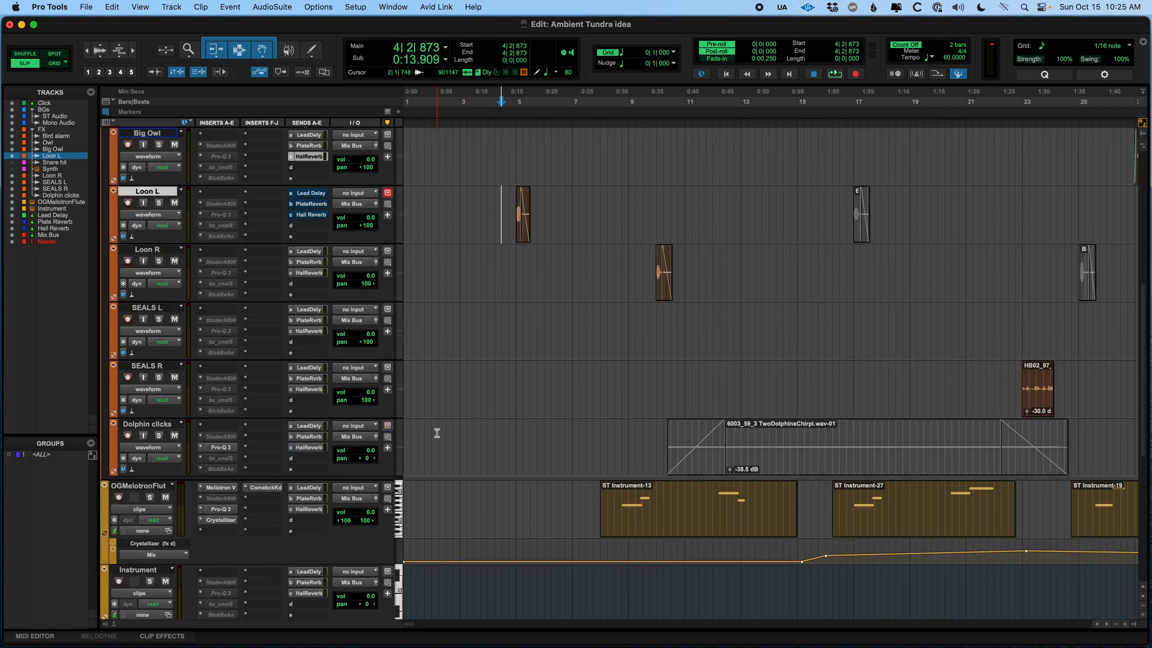
scroll(441, 435, "down", 6)
scroll(448, 439, "up", 6)
left_click_drag(12, 163, 13, 172)
Place the cursor on the Snare hit track and zoom in on the snare clip
left_click(414, 254)
key("Tab")
key("t")
key("t")
key("t")
key("t")
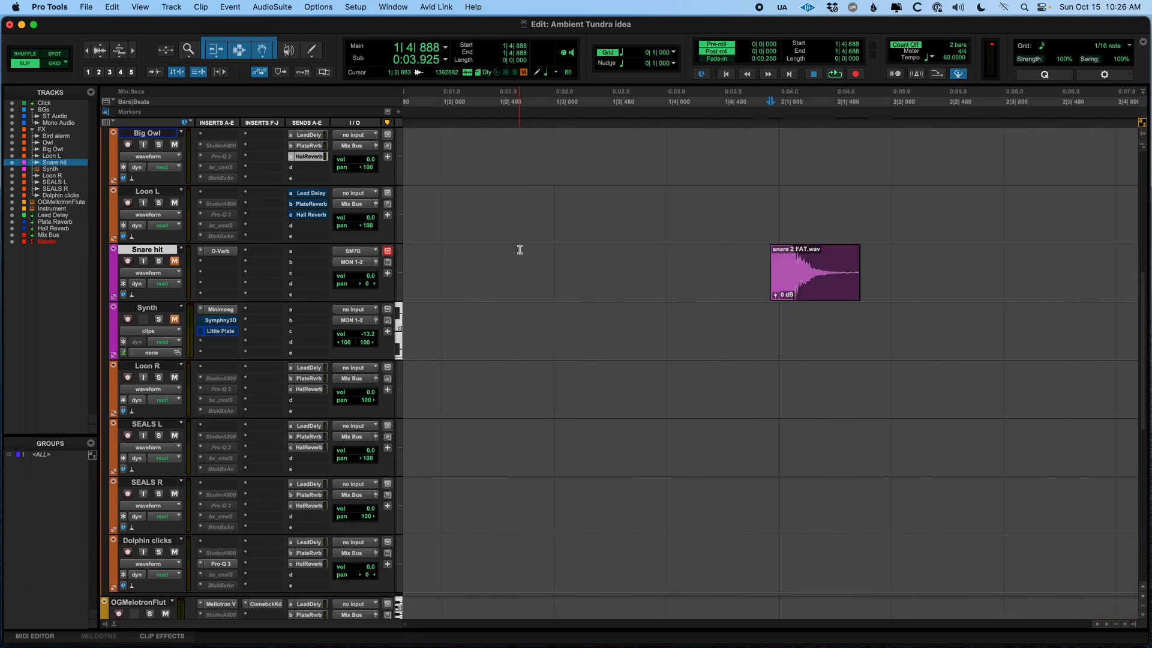
key("r")
left_click(569, 258)
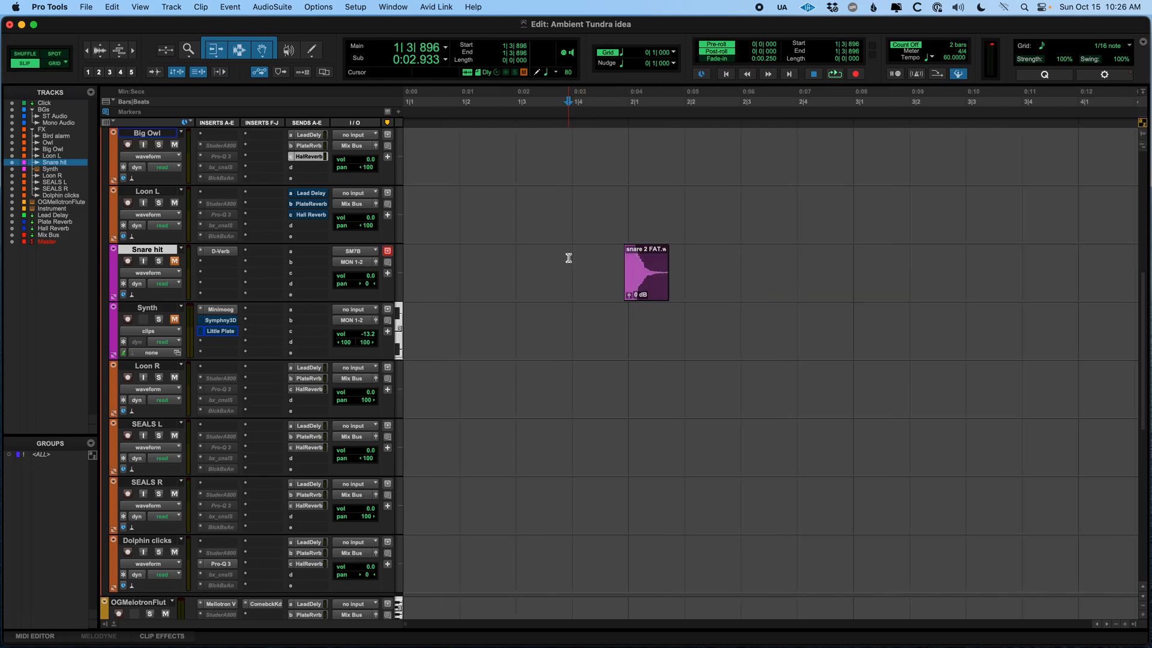
key("r")
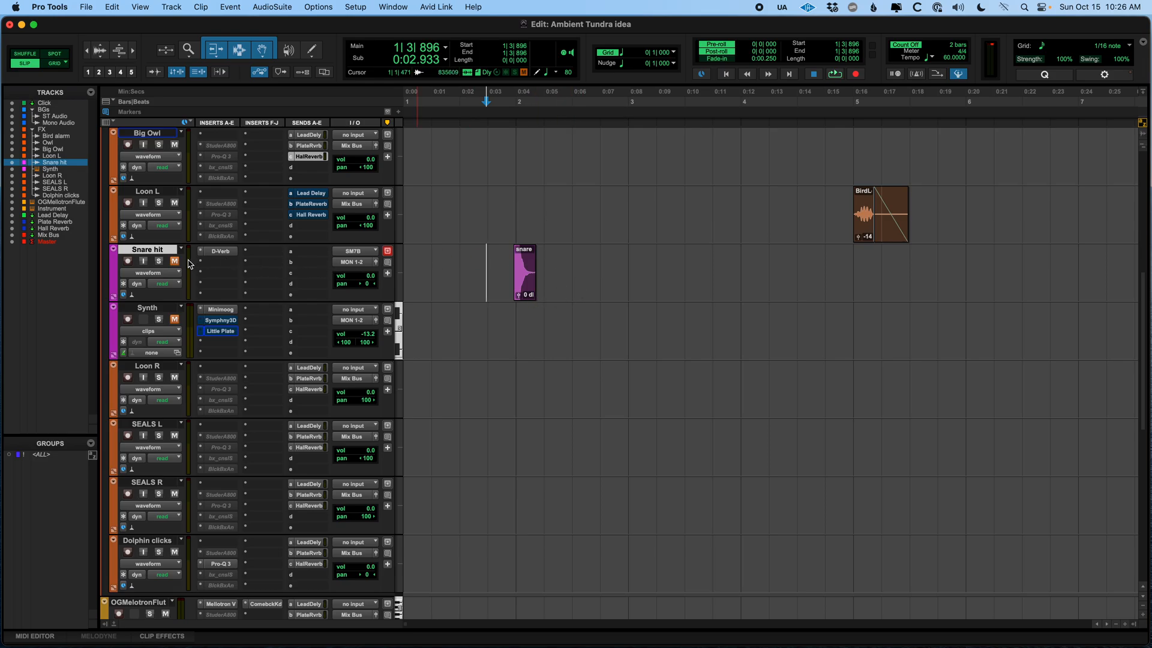
Solo the Snare hit track and play its clip
left_click(159, 261)
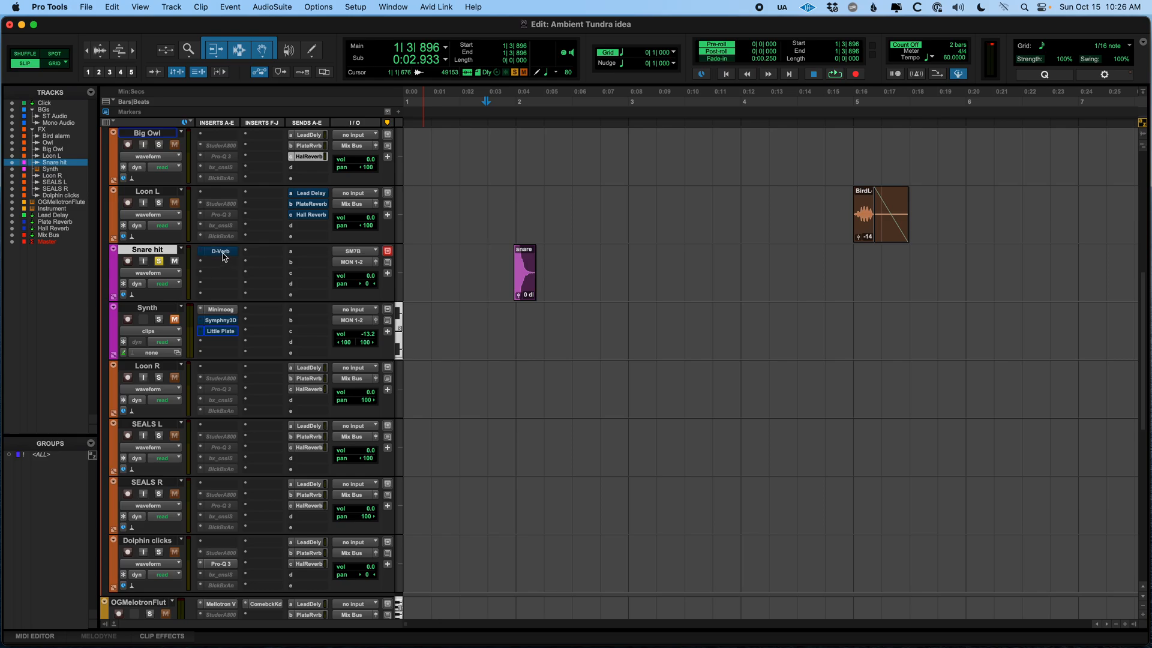
left_click(482, 252)
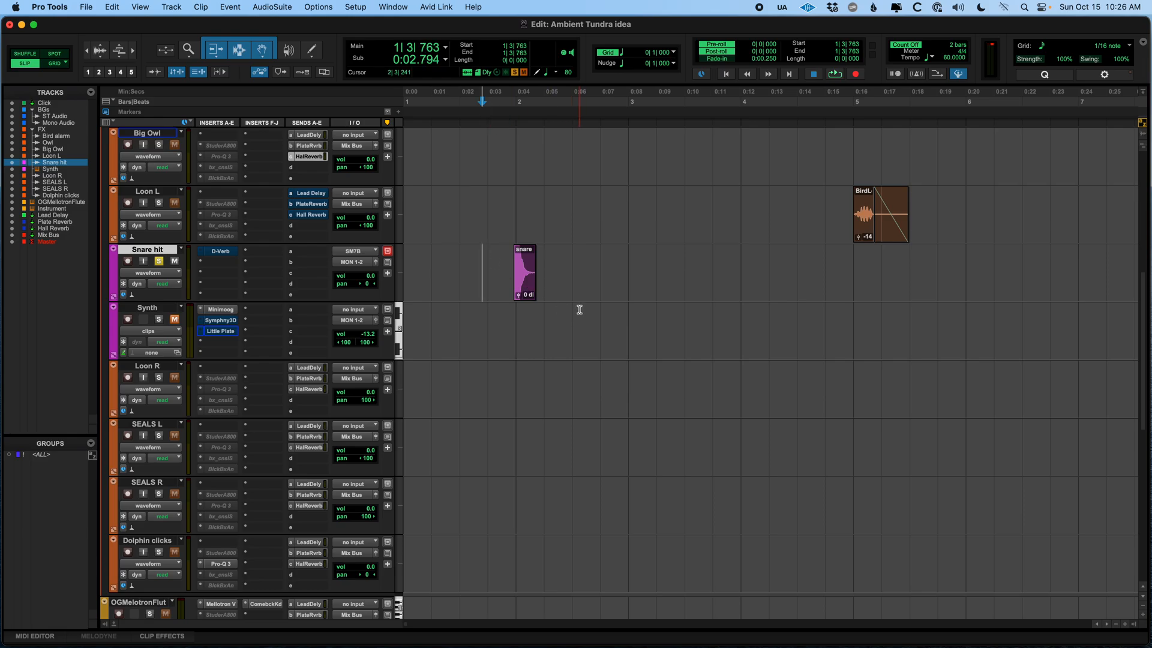
key("space")
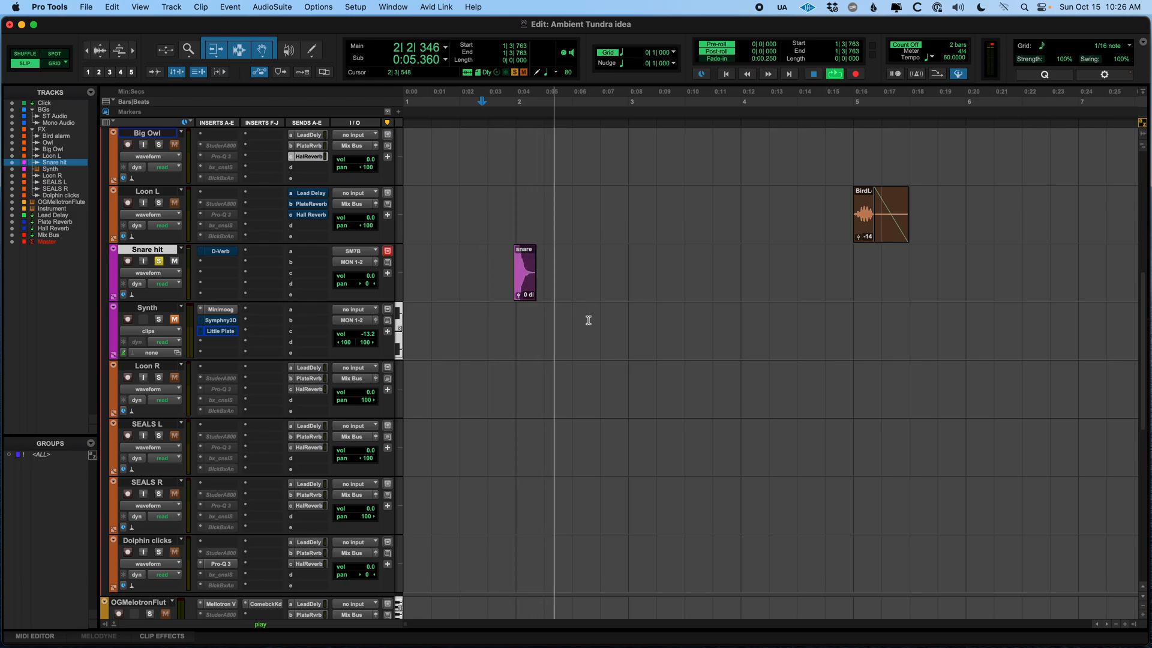
key("space")
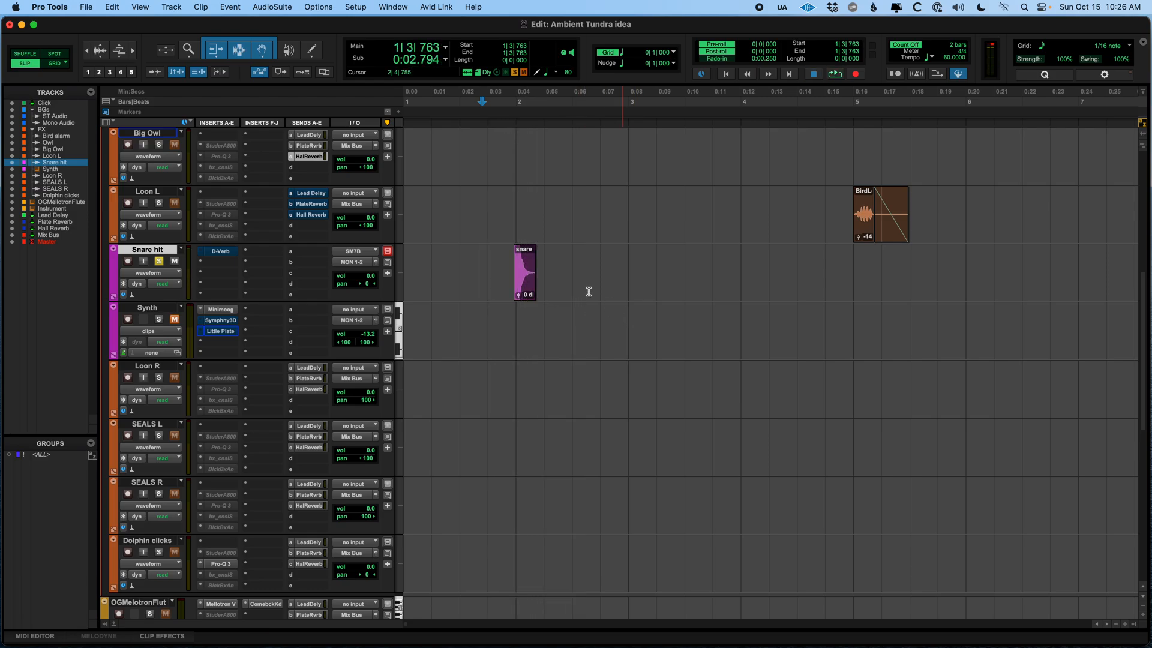
Toggle the Snare hit track's D-Verb insert and play the snare from just before its clip
left_click(524, 294)
left_click_drag(622, 261, 648, 259)
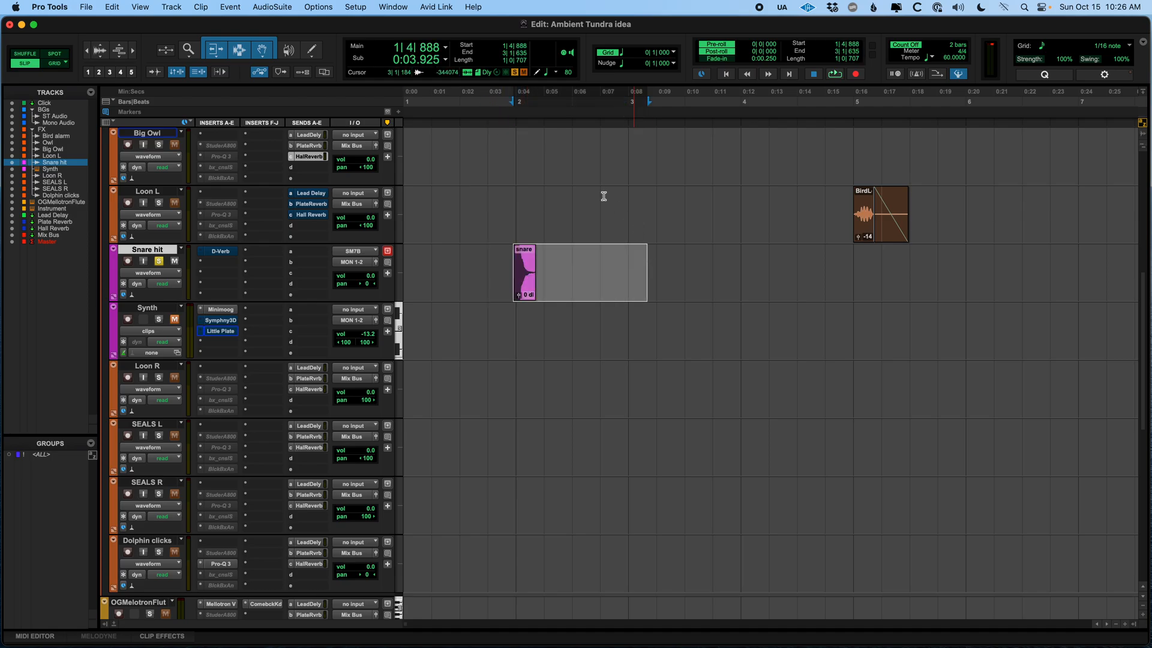
left_click(225, 255, "super")
left_click(454, 252)
key("space")
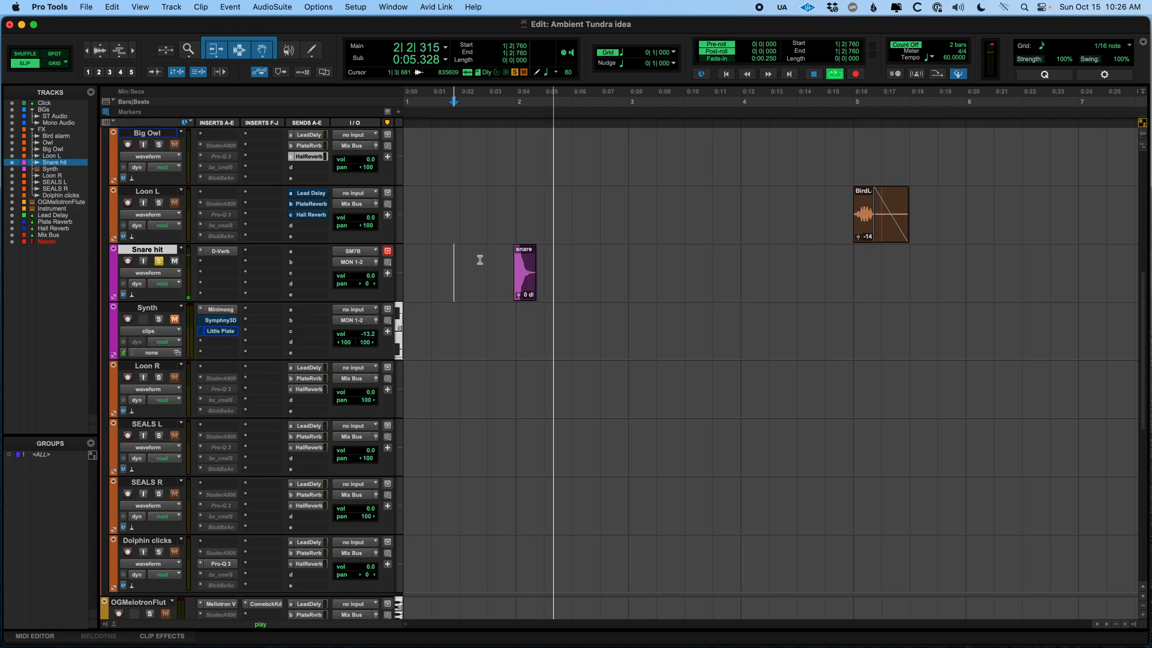
key("space")
Open the Snare hit D-Verb plug-in window and select the snare clip plus the empty space after it
left_click(484, 258)
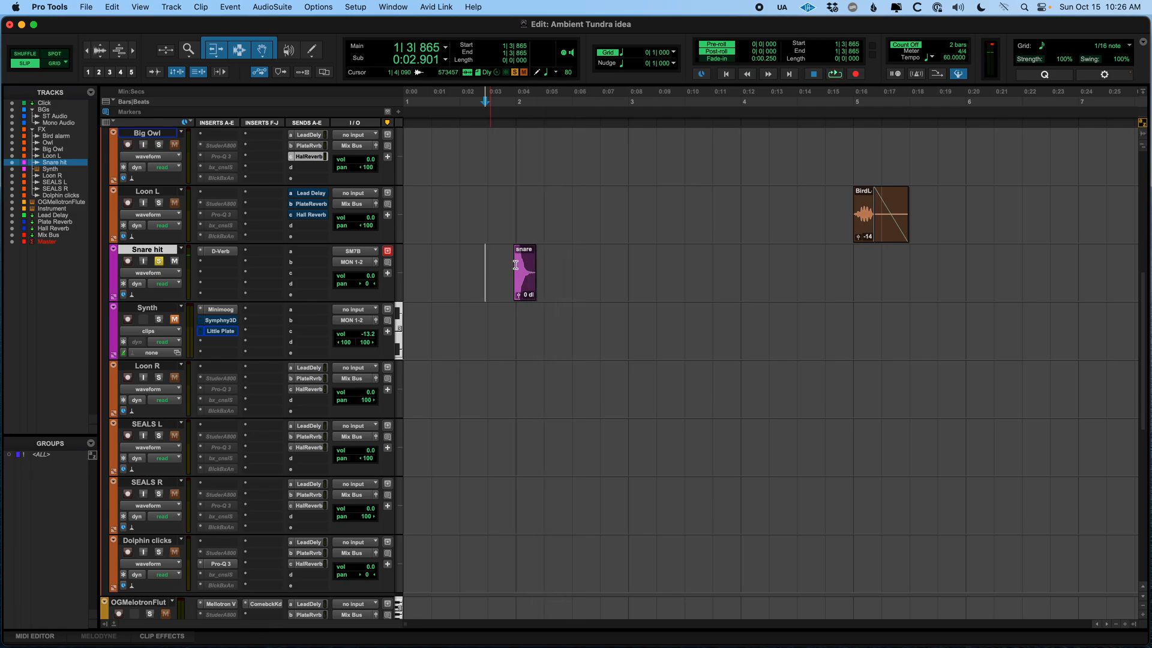
left_click(221, 252)
left_click_drag(468, 99, 574, 301)
left_click(502, 258)
left_click(644, 257, "shift")
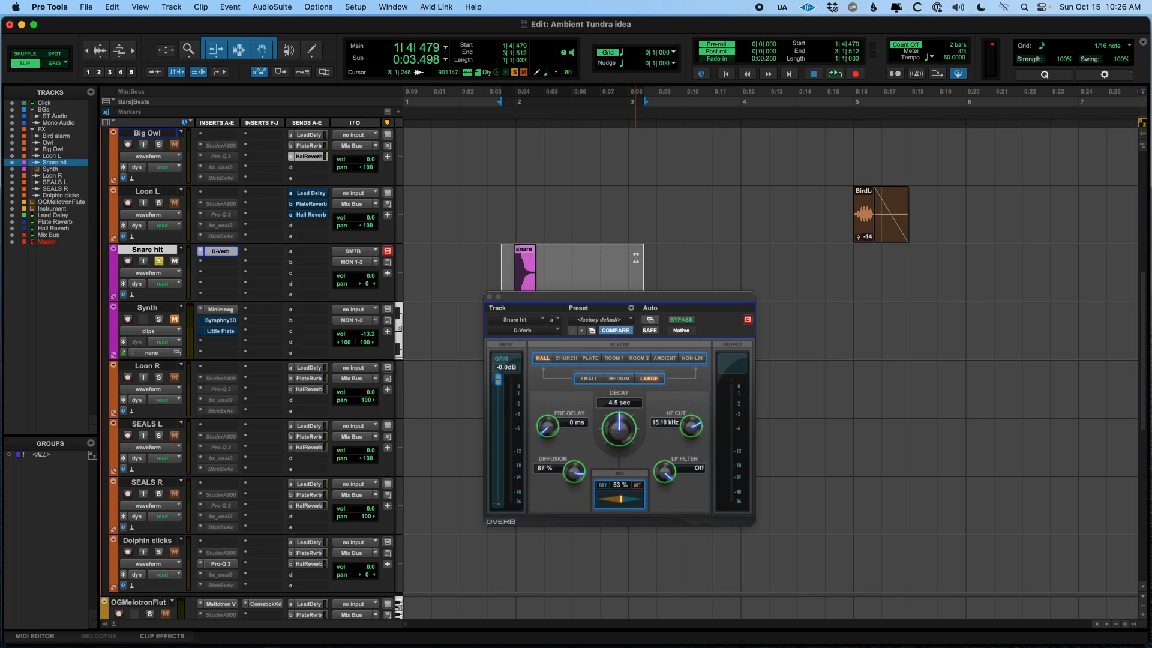
left_click_drag(628, 298, 629, 302)
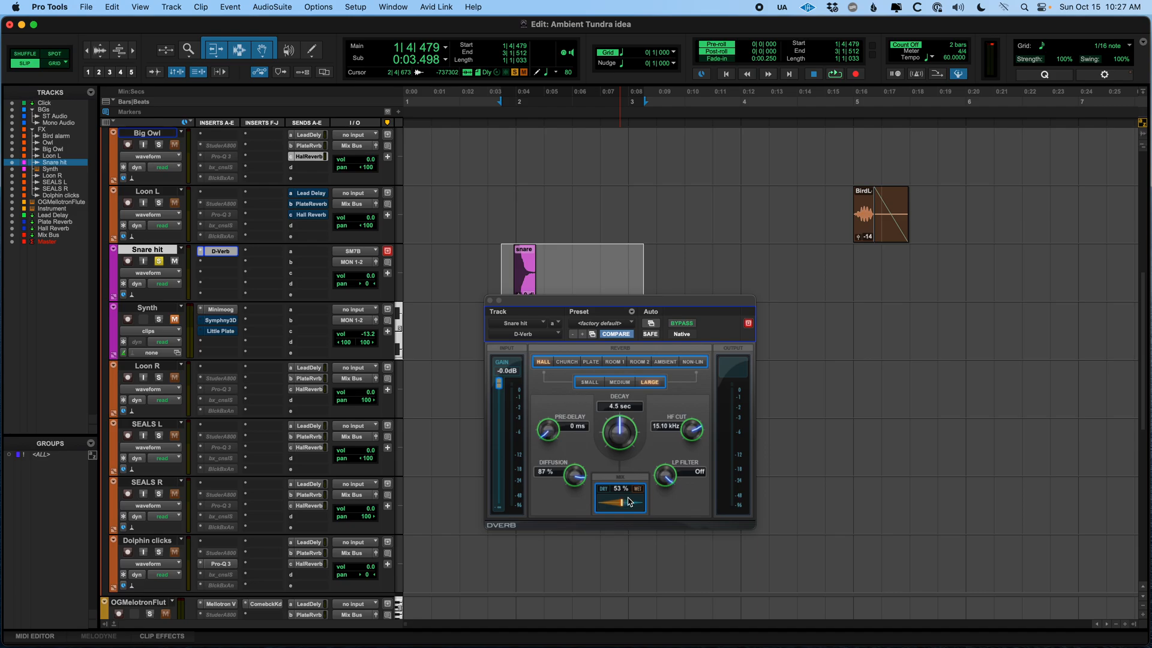
Set the D-Verb mix to 100% and play the snare from just before its clip
left_click_drag(622, 505, 822, 506)
left_click(473, 257)
left_click(500, 252)
key("space")
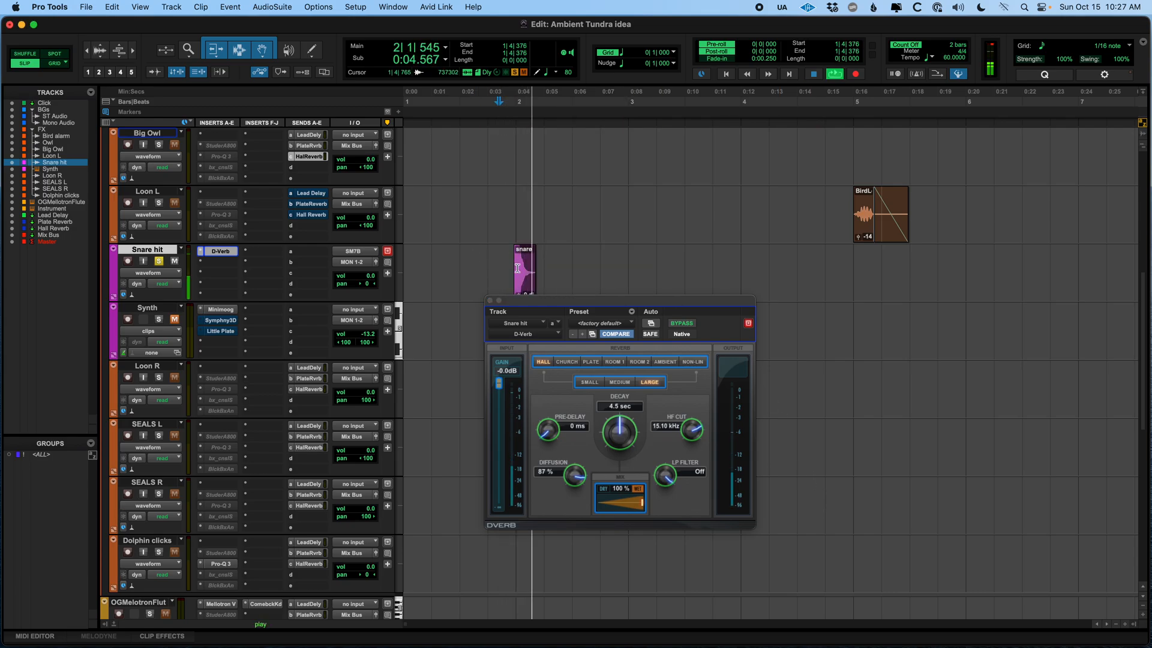
key("space")
Set the D-Verb mix to 0% and play the snare again from just before its clip
left_click_drag(642, 504, 474, 500)
left_click(496, 258)
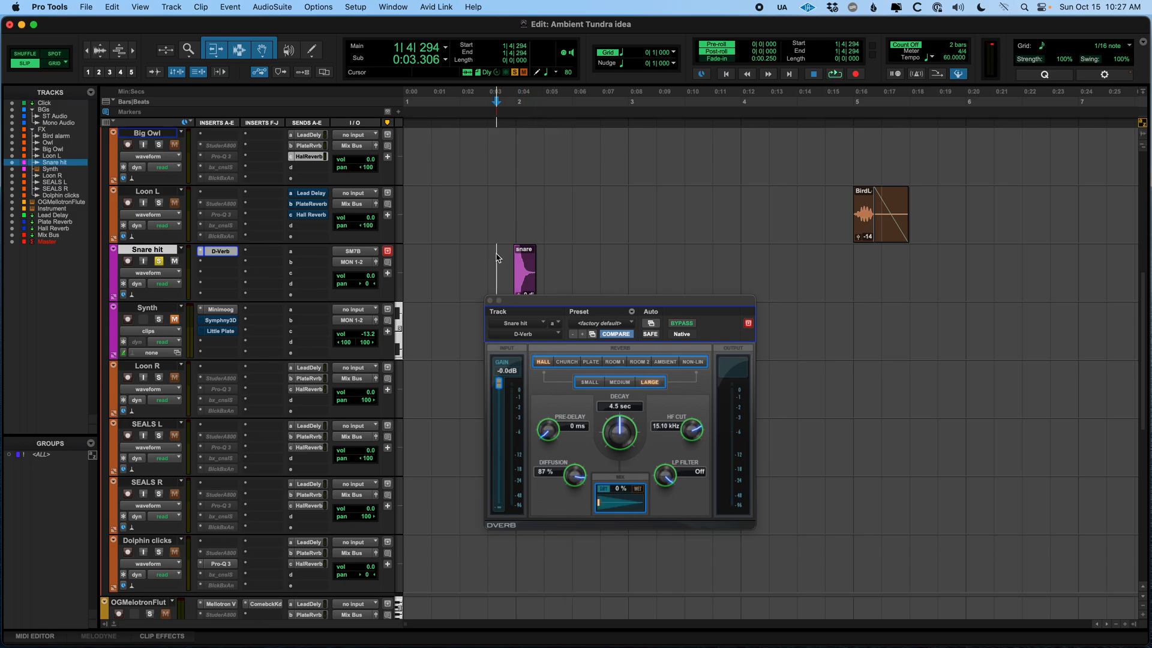
key("space")
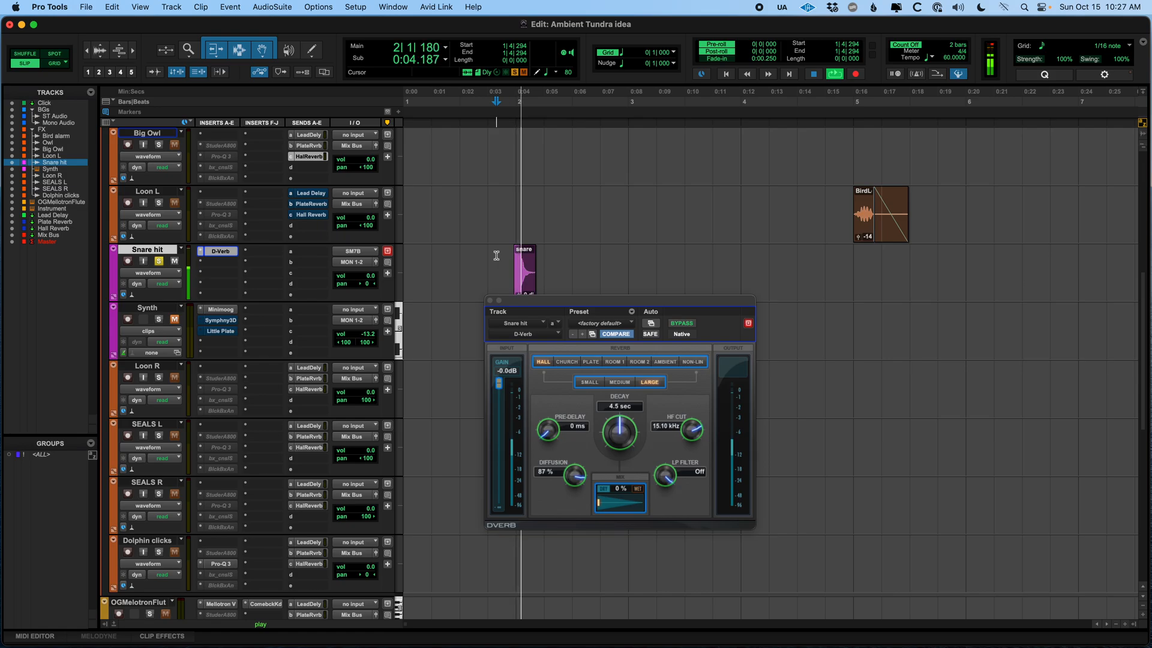
key("space")
Set the D-Verb mix to 35% and play the snare from just before its clip
left_click_drag(597, 505, 622, 503)
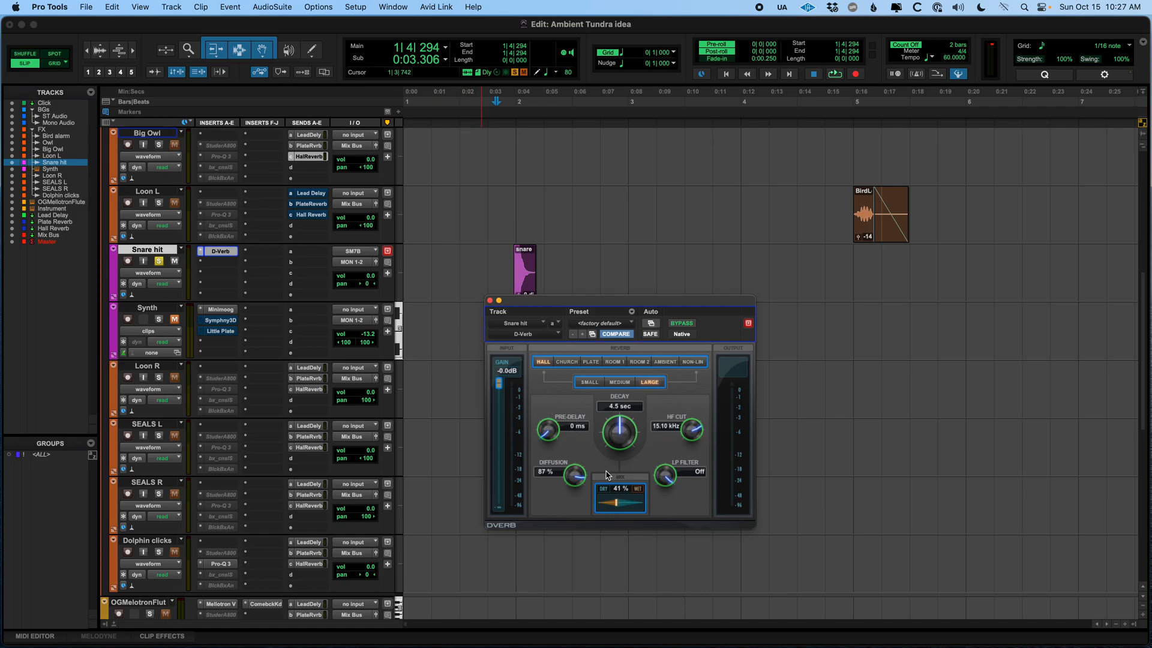
left_click_drag(618, 506, 614, 507)
left_click(470, 260)
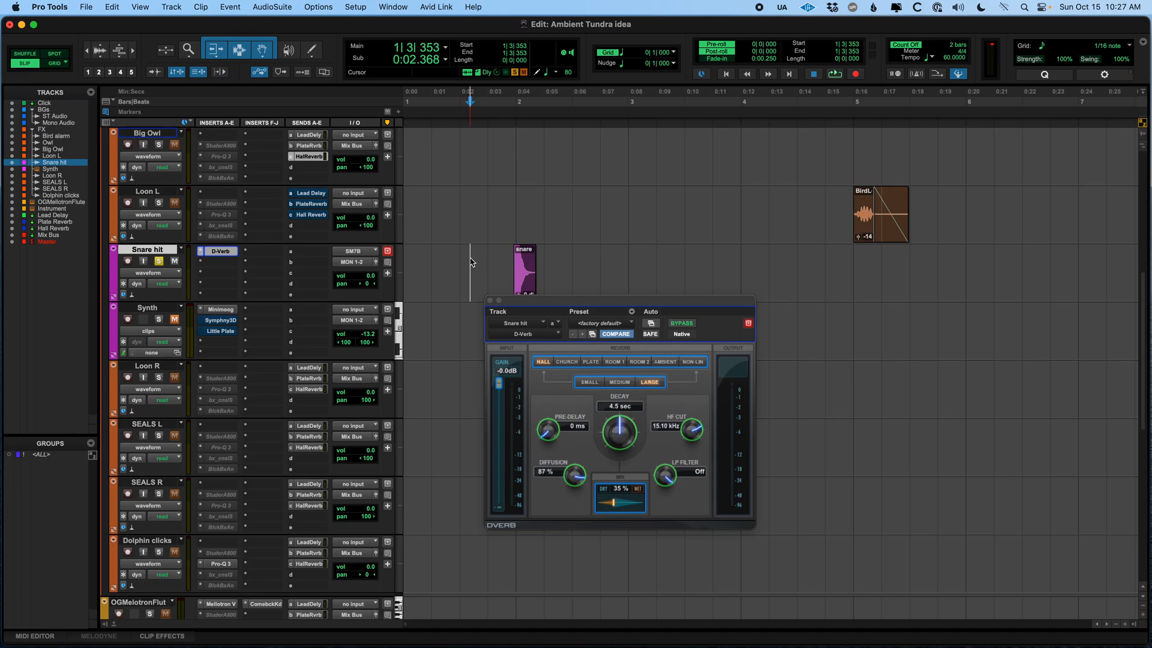
key("space")
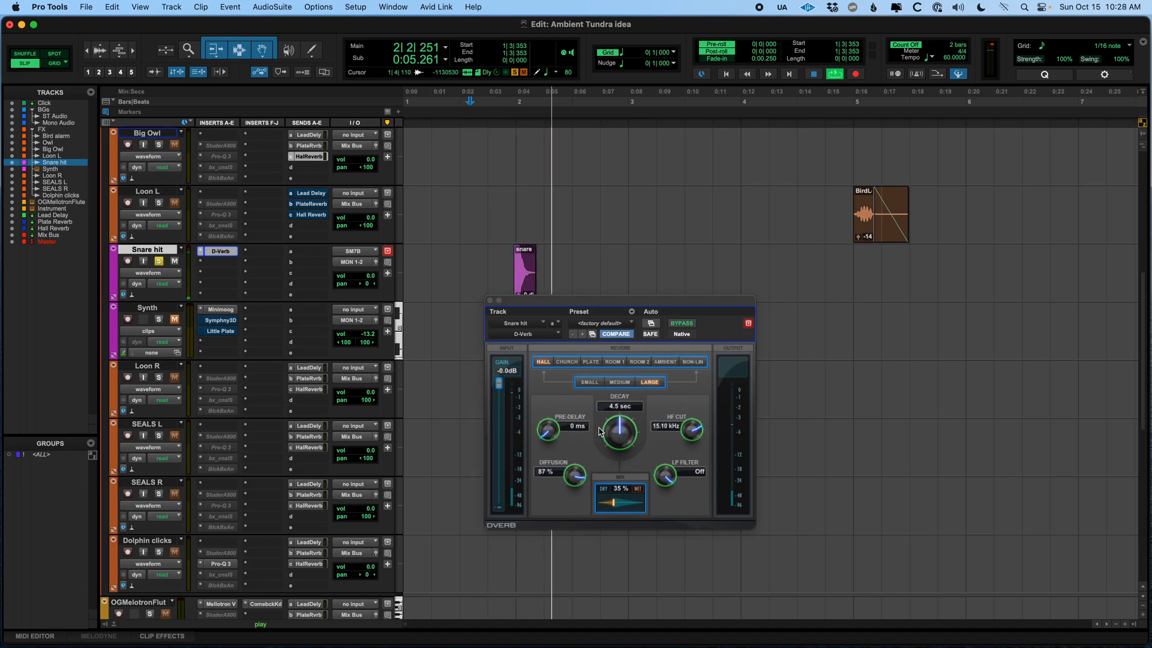
key("space")
Raise the D-Verb mix to 76% and play the snare
left_click_drag(614, 504, 634, 507)
key("space")
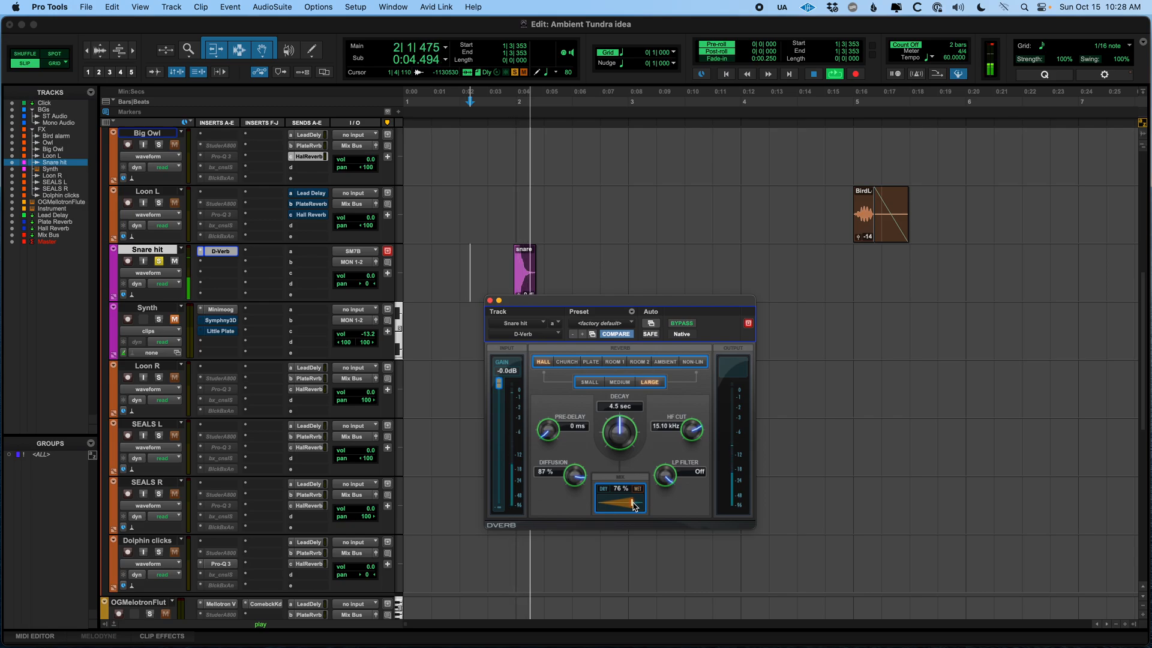
key("space")
Set the D-Verb mix to 51% and the decay to 18.2 sec, and play the snare
left_click_drag(633, 506, 622, 512)
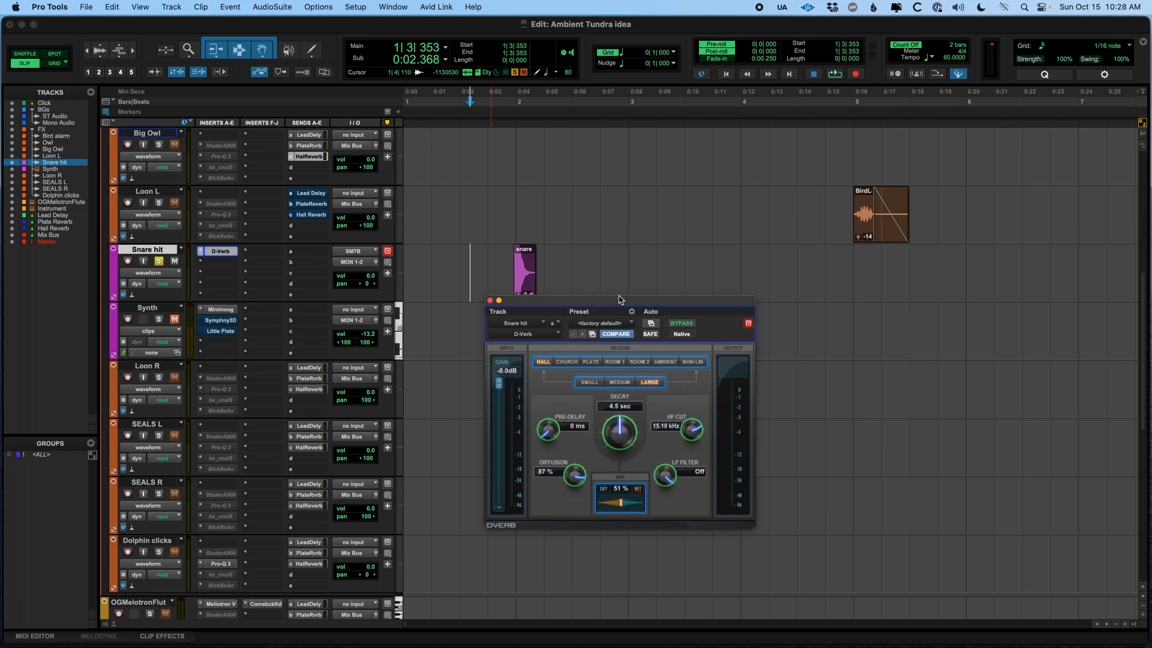
left_click(500, 260)
left_click_drag(621, 434, 656, 239)
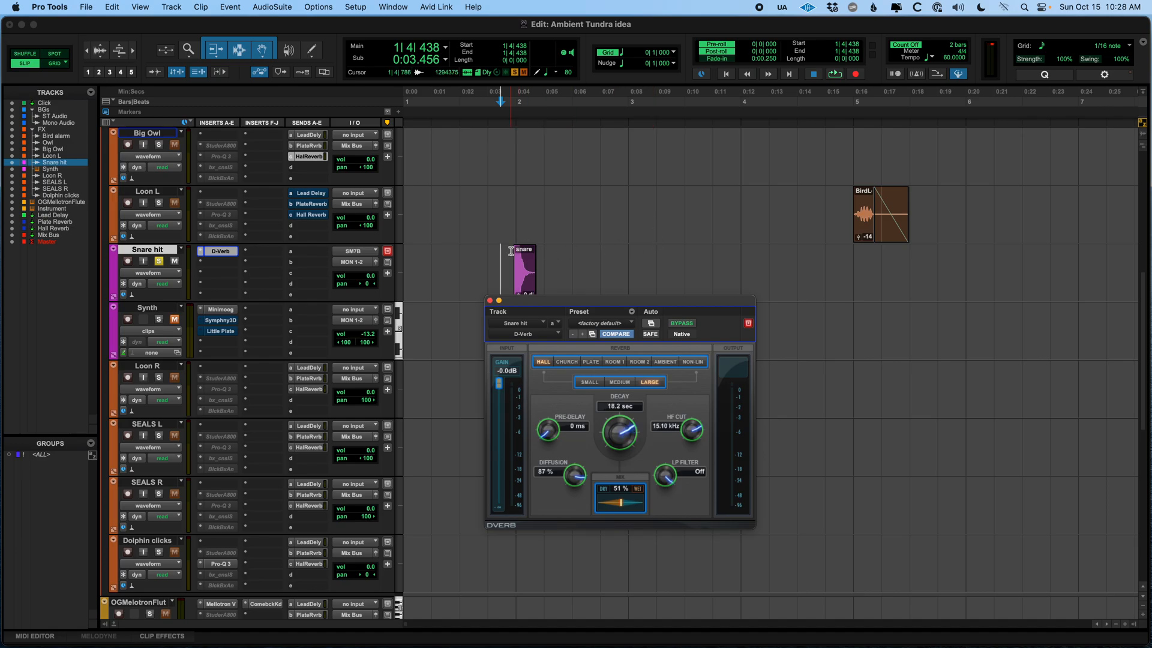
key("space")
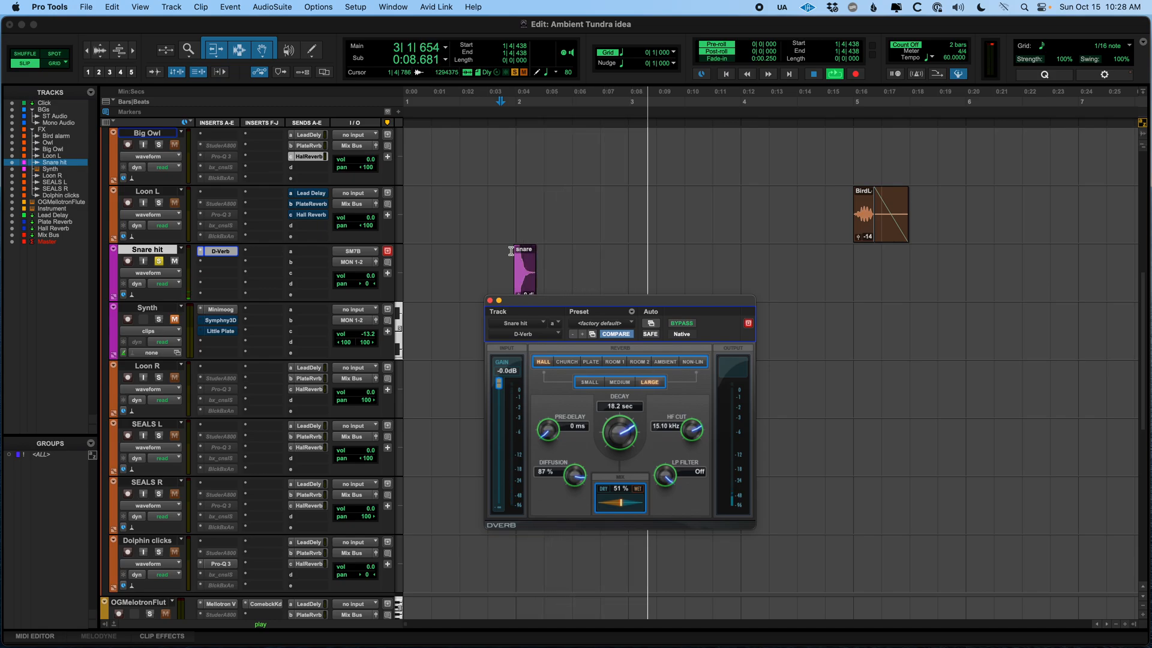
key("space")
Shorten the D-Verb decay to 730 ms and play the snare
left_click_drag(622, 437, 621, 490)
key("space")
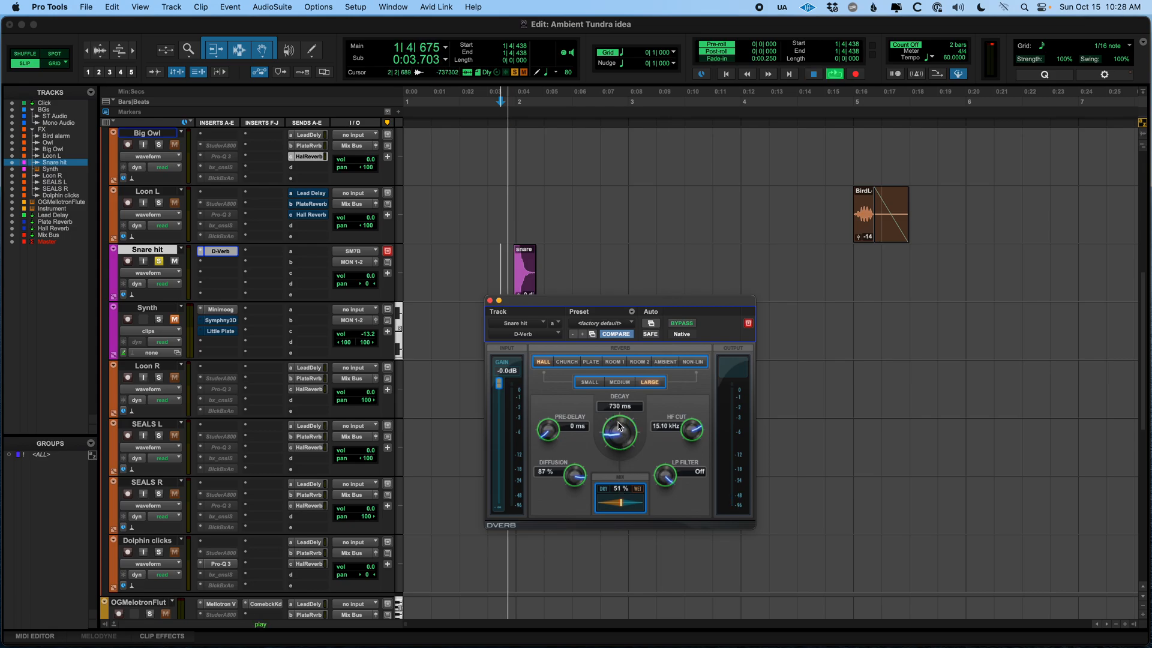
key("space")
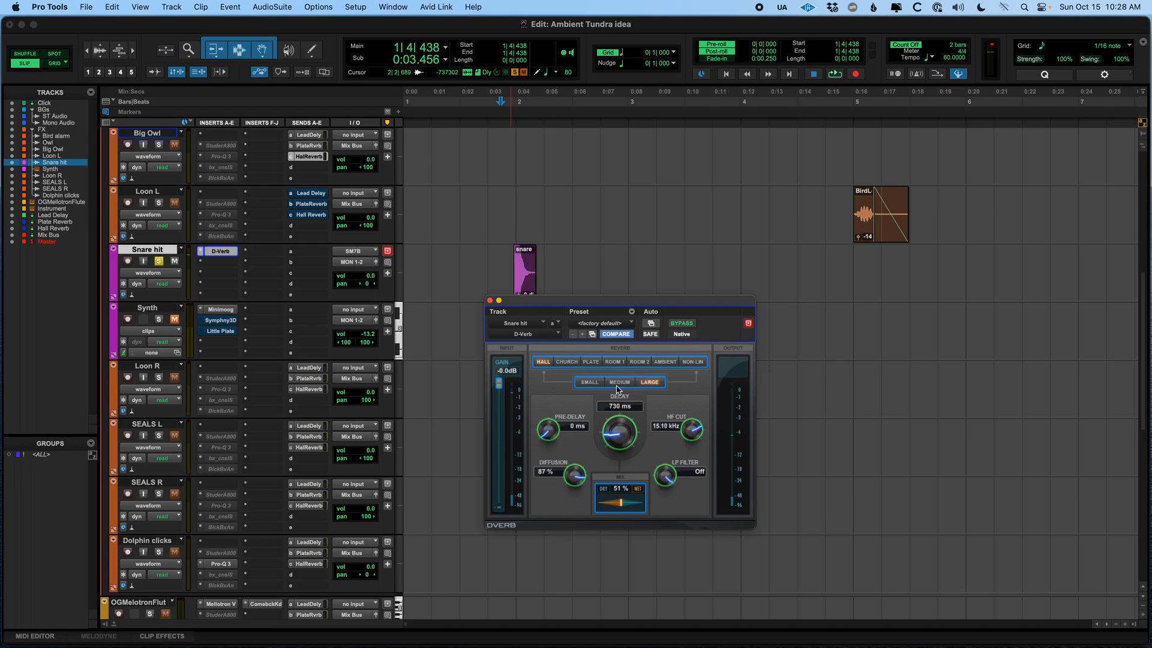
Compare the snare with the D-Verb bypassed and active by toggling bypass during playback
left_click(682, 323)
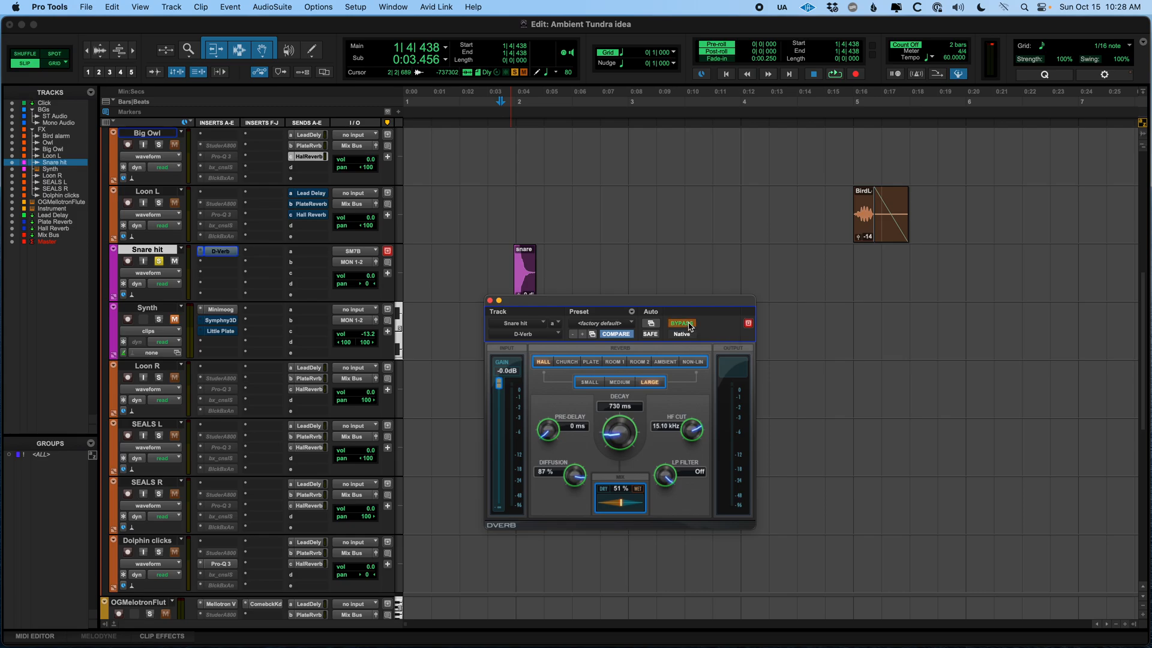
key("space")
left_click(689, 326)
key("space")
key("space")
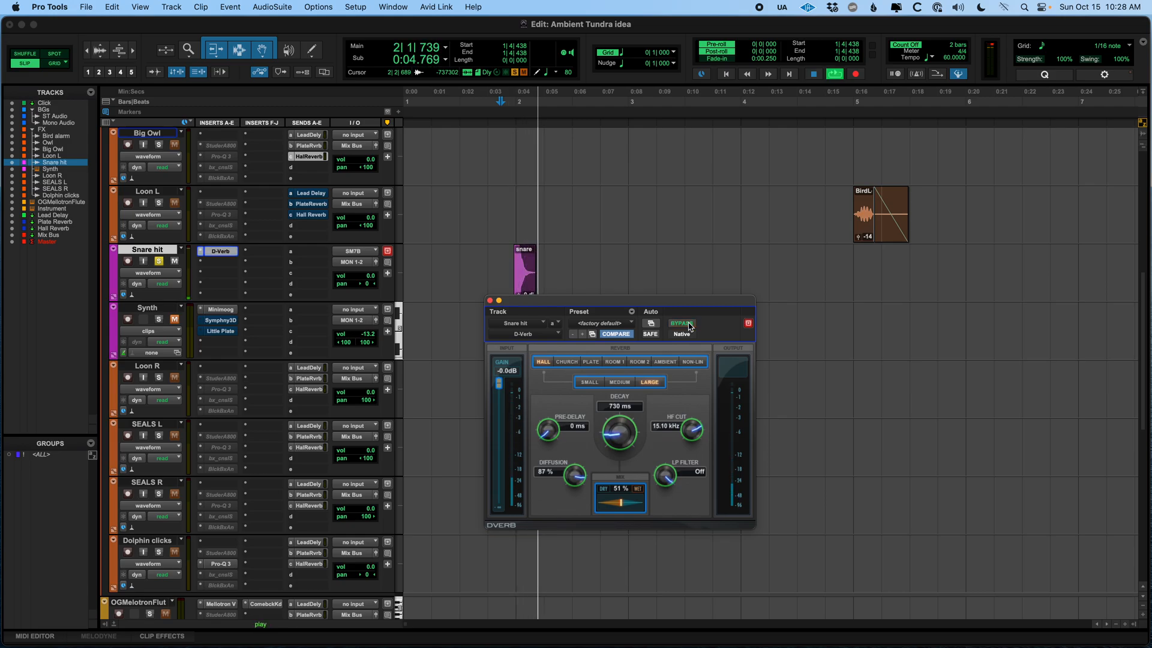
key("space")
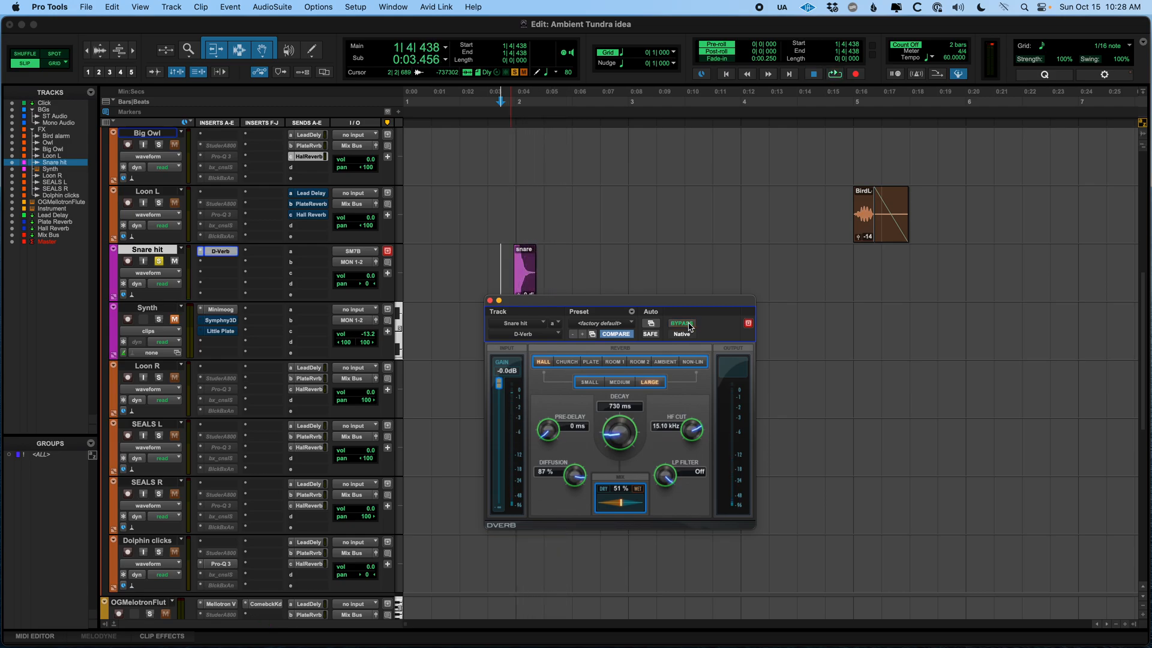
Set the D-Verb mix to 43% and unsolo the Snare hit track
left_click_drag(623, 504, 618, 505)
left_click(160, 263)
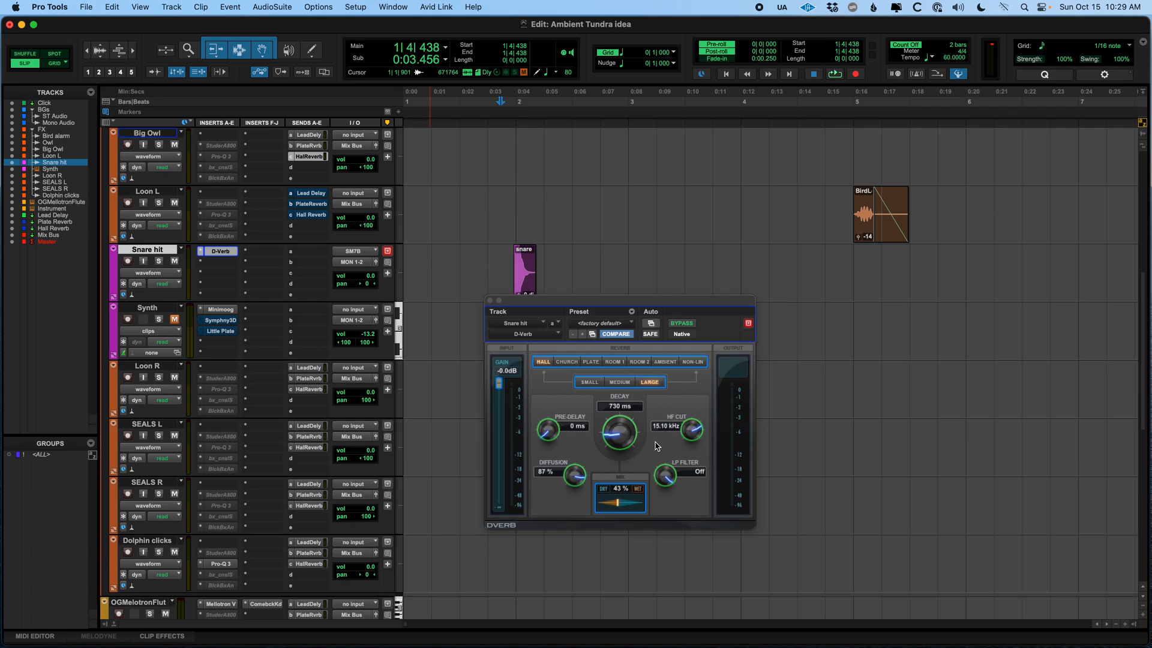
Bypass the D-Verb and close its plug-in window
left_click(686, 327)
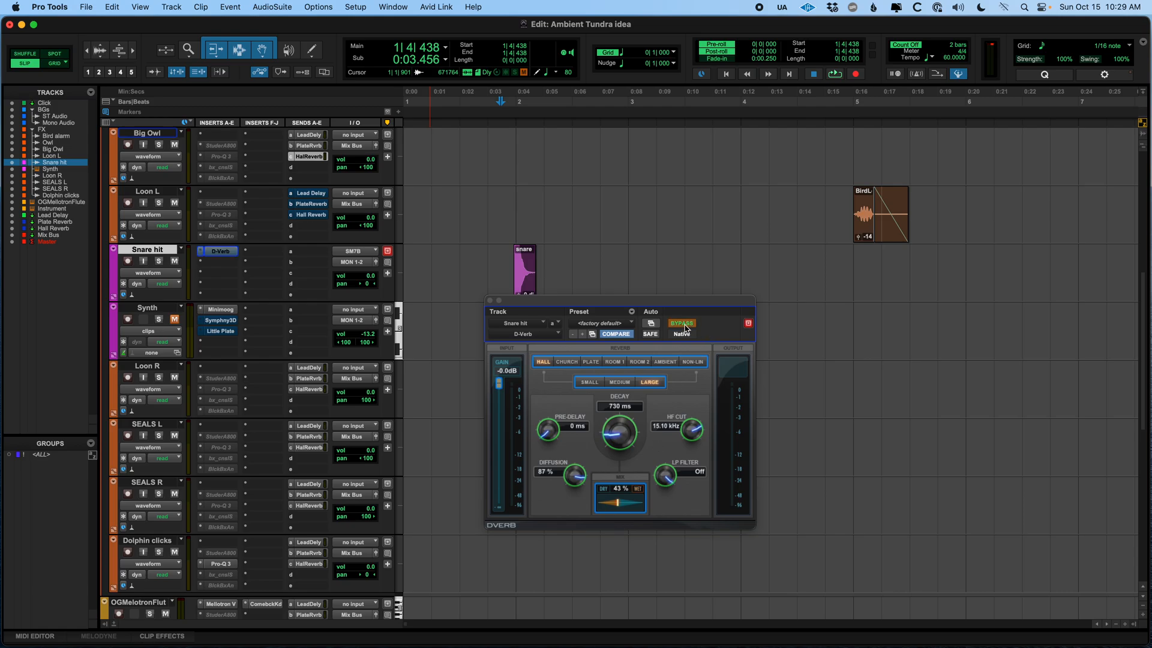
left_click(489, 300)
Place the cursor on the Synth track and open its Minimoog plug-in window
left_click(495, 310)
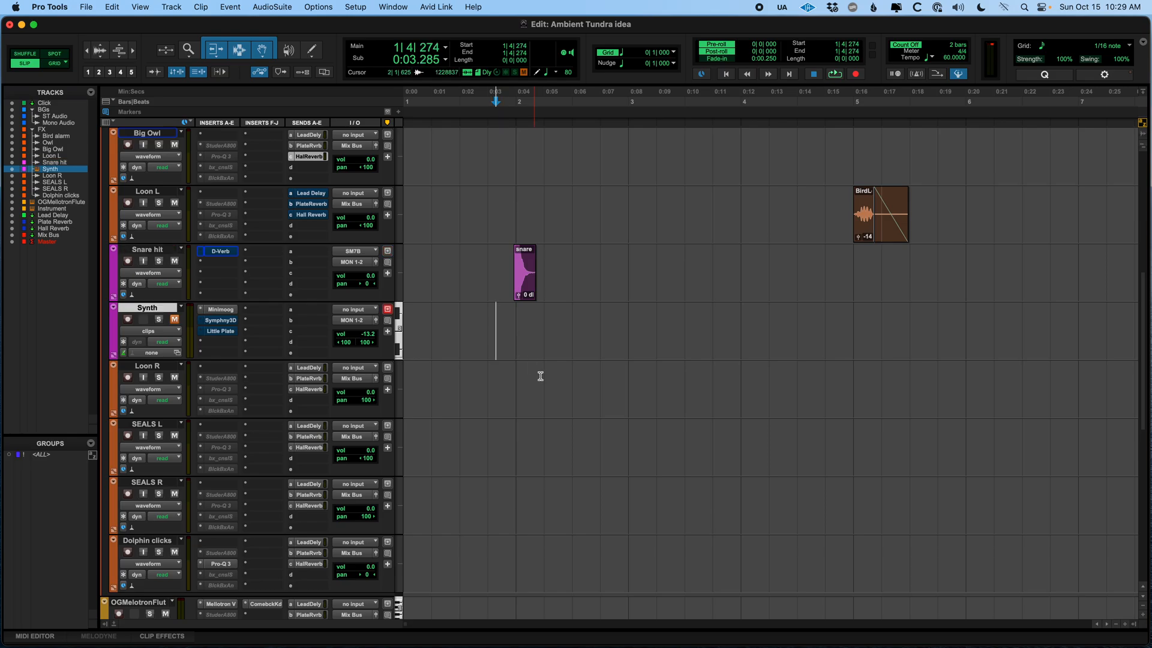
left_click(231, 311)
left_click_drag(608, 211, 571, 101)
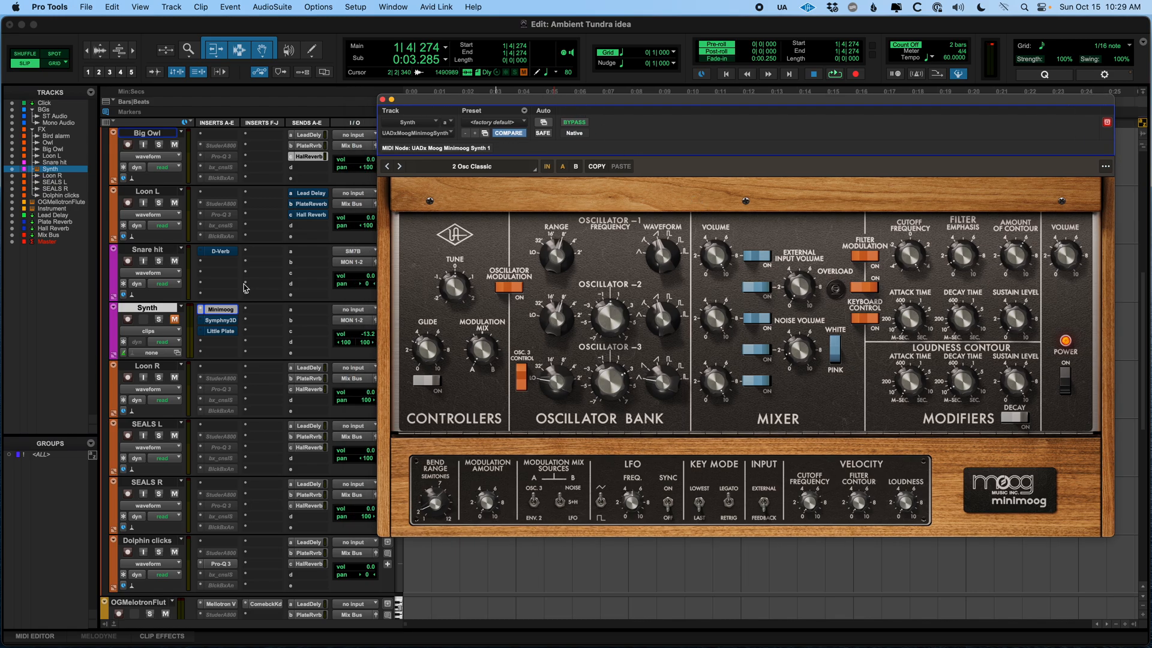
Unmute the Synth track, mute the Snare hit track, and close the Minimoog window
left_click(175, 319)
left_click(175, 262)
left_click_drag(621, 99, 553, 117)
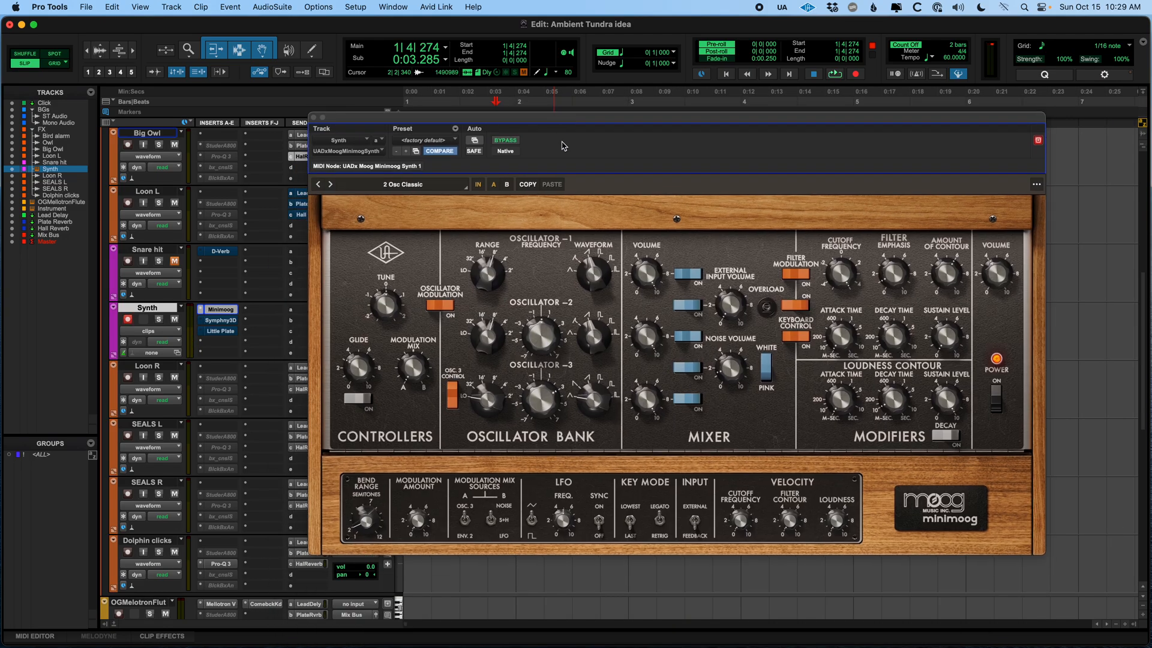
left_click(314, 117)
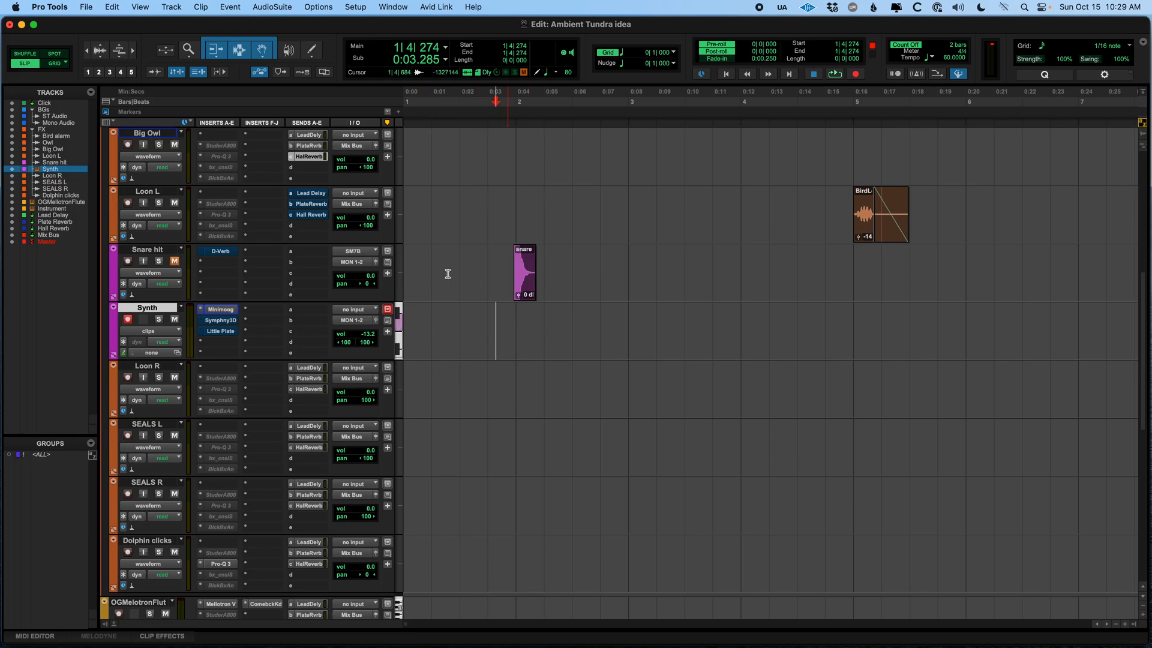
Open the Synth track's Symphony3D reverb and toggle its bypass on and off to compare
left_click(221, 322)
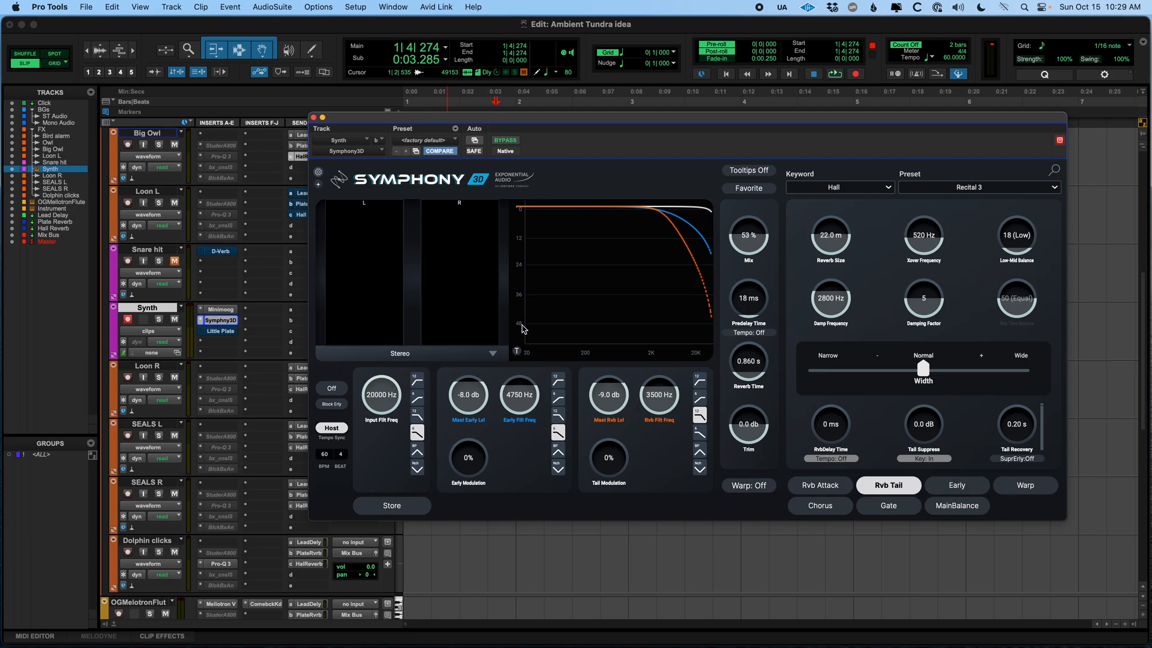
left_click_drag(522, 122, 504, 121)
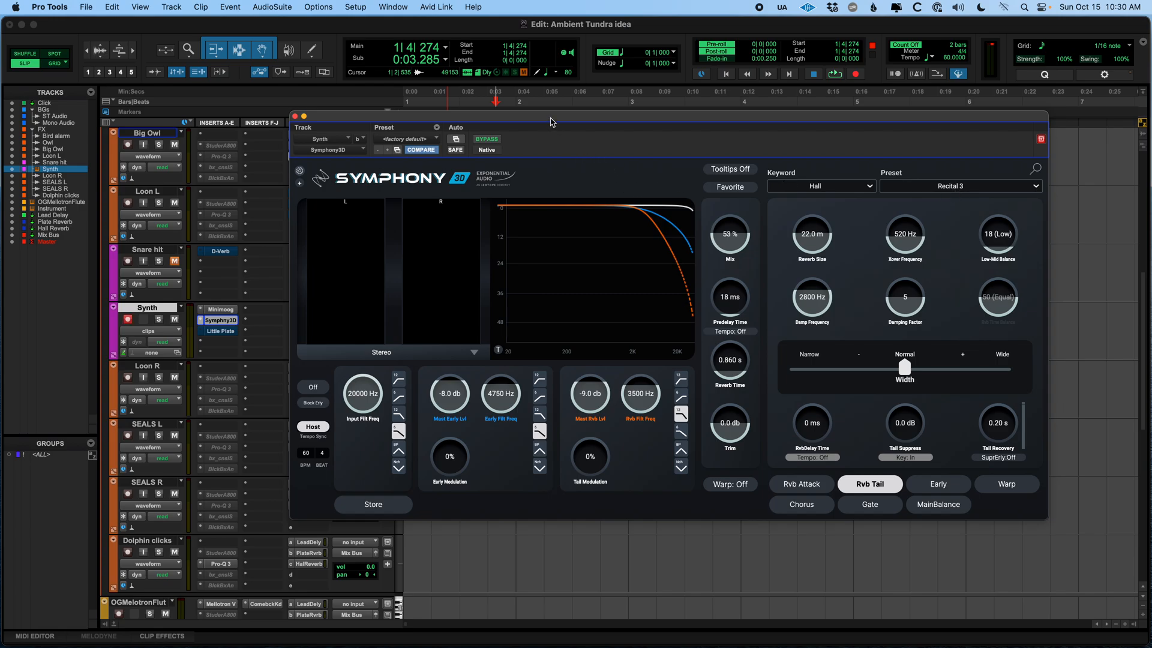
left_click(487, 139)
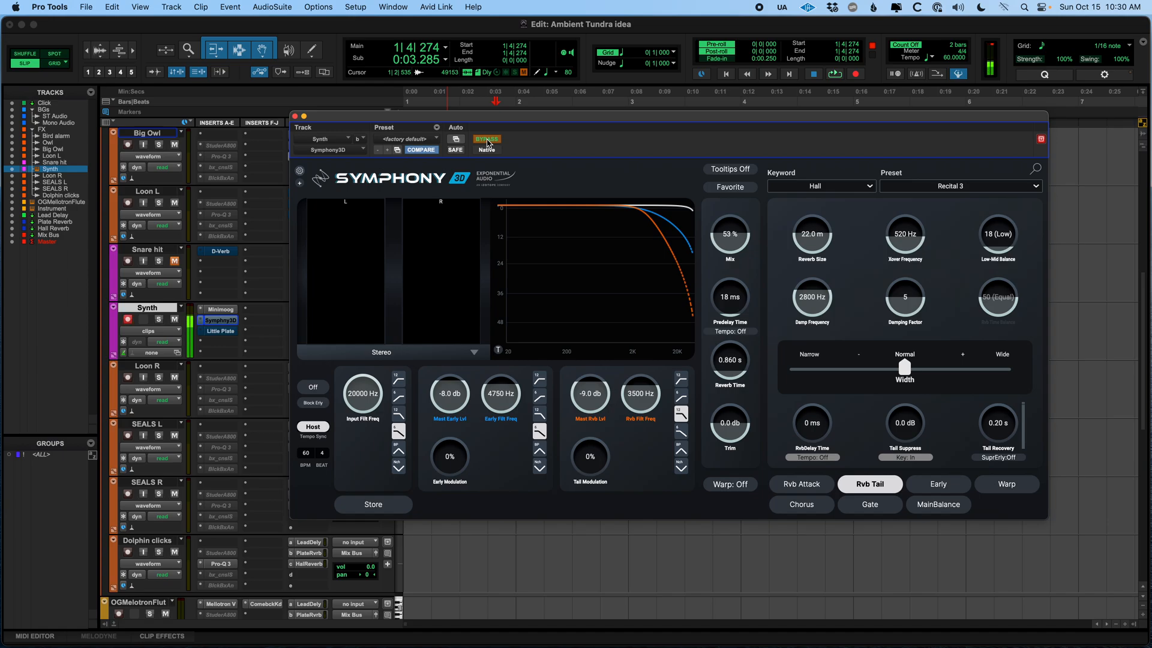
left_click(487, 139)
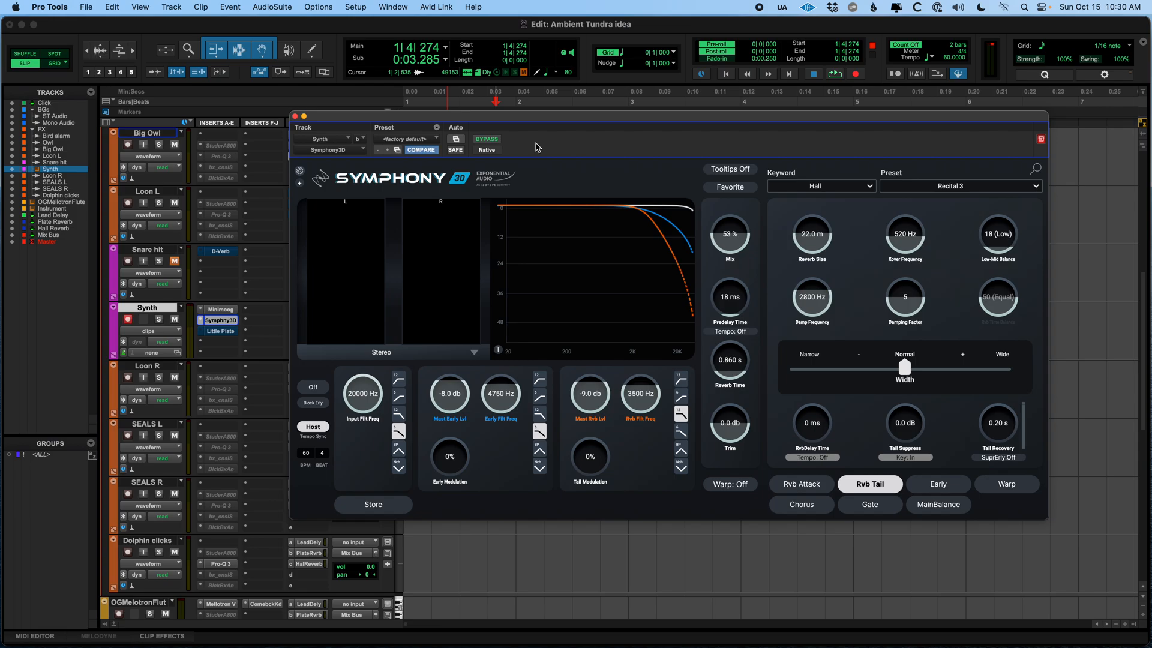
left_click(487, 139)
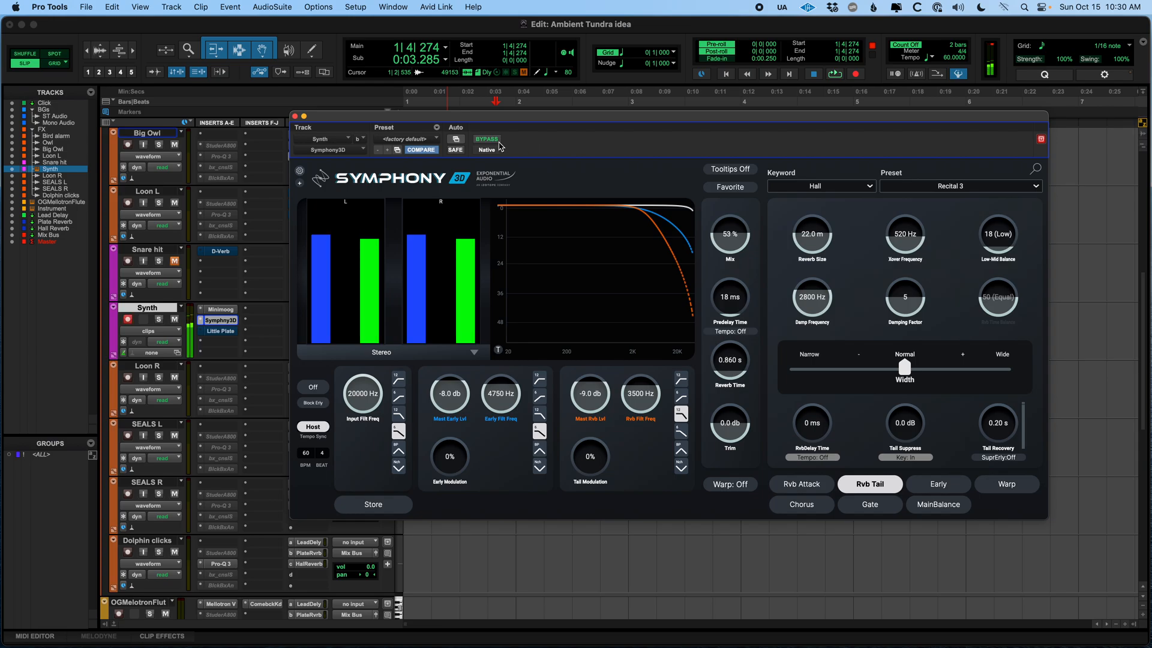
left_click(490, 140)
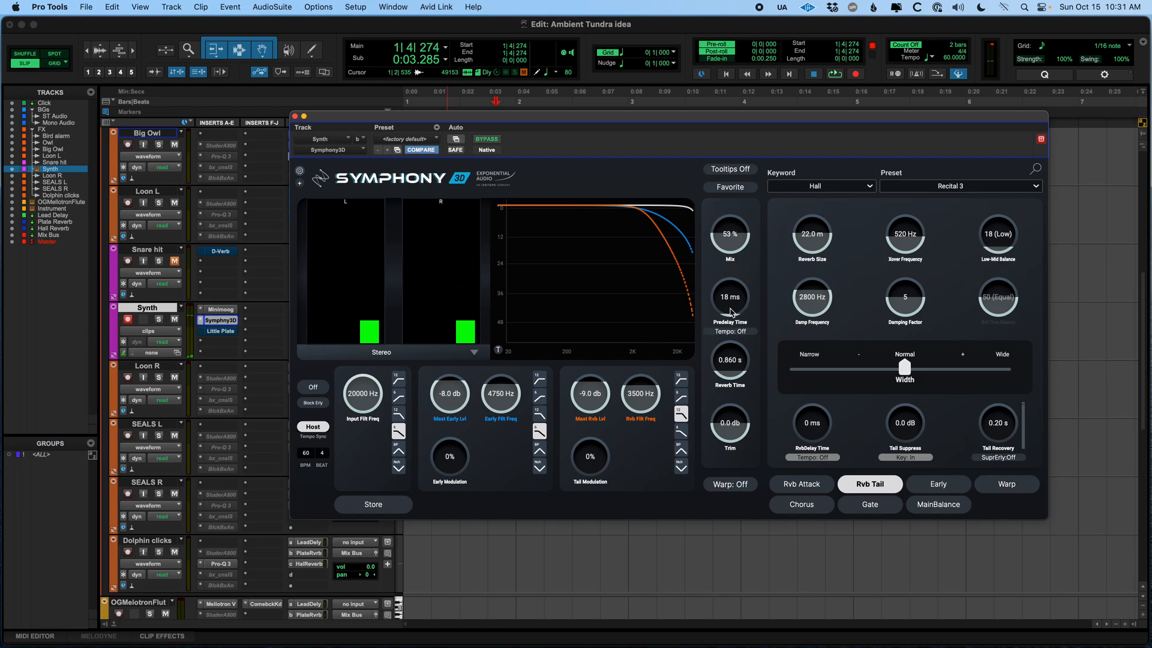
Set the Symphony3D predelay time to 37 ms, then bypass the plug-in and close its window
left_click_drag(731, 311, 737, 275)
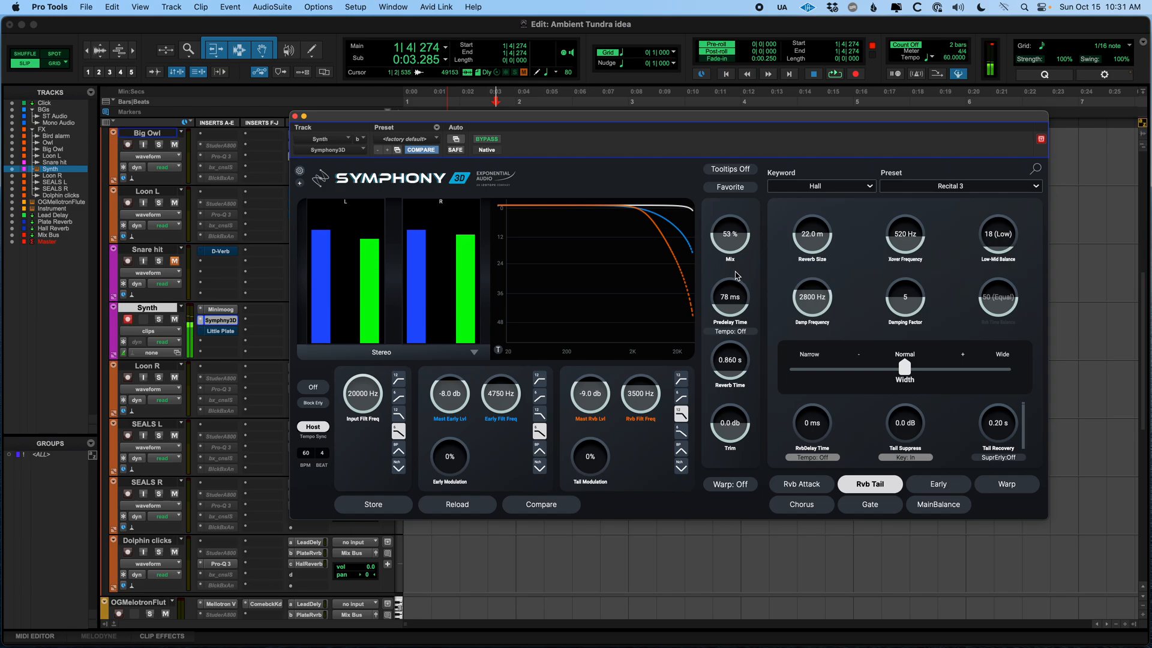
left_click_drag(737, 275, 733, 340)
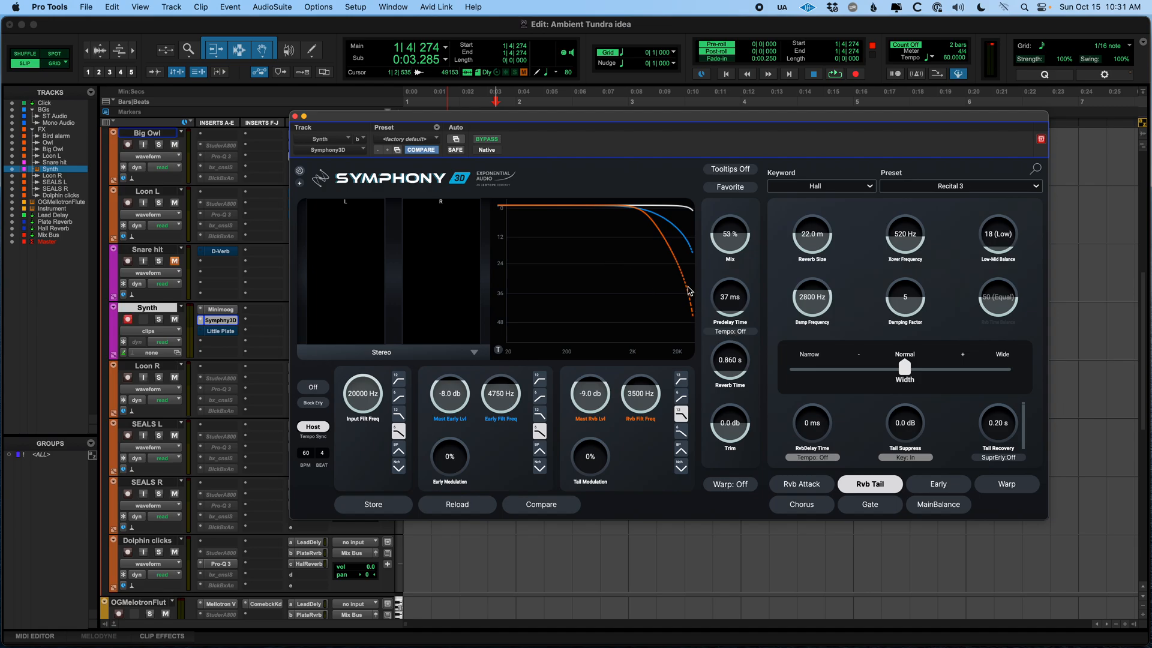
left_click(487, 140)
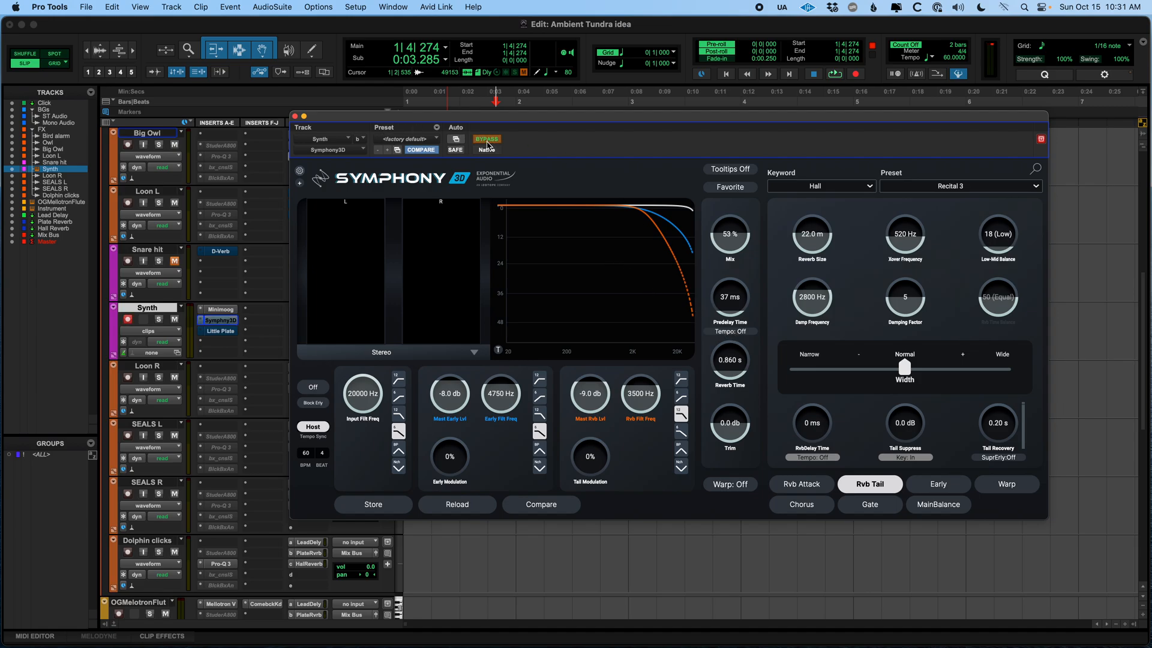
left_click(295, 117)
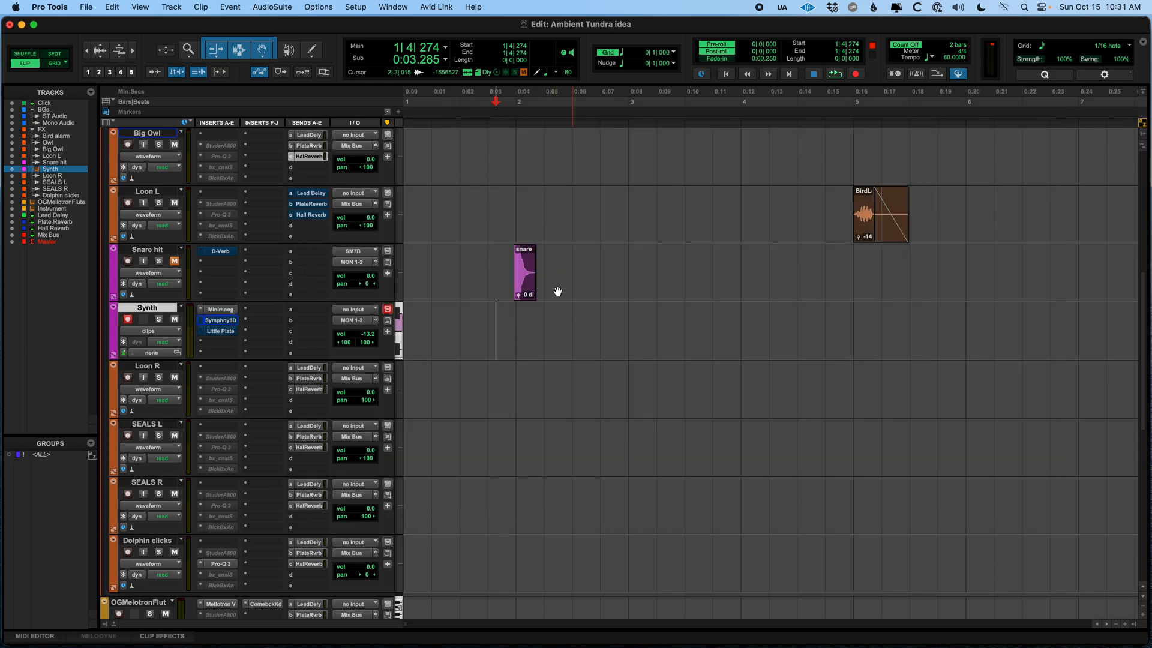
Open the Synth track's Little Plate plug-in and take it out of bypass
left_click(225, 333)
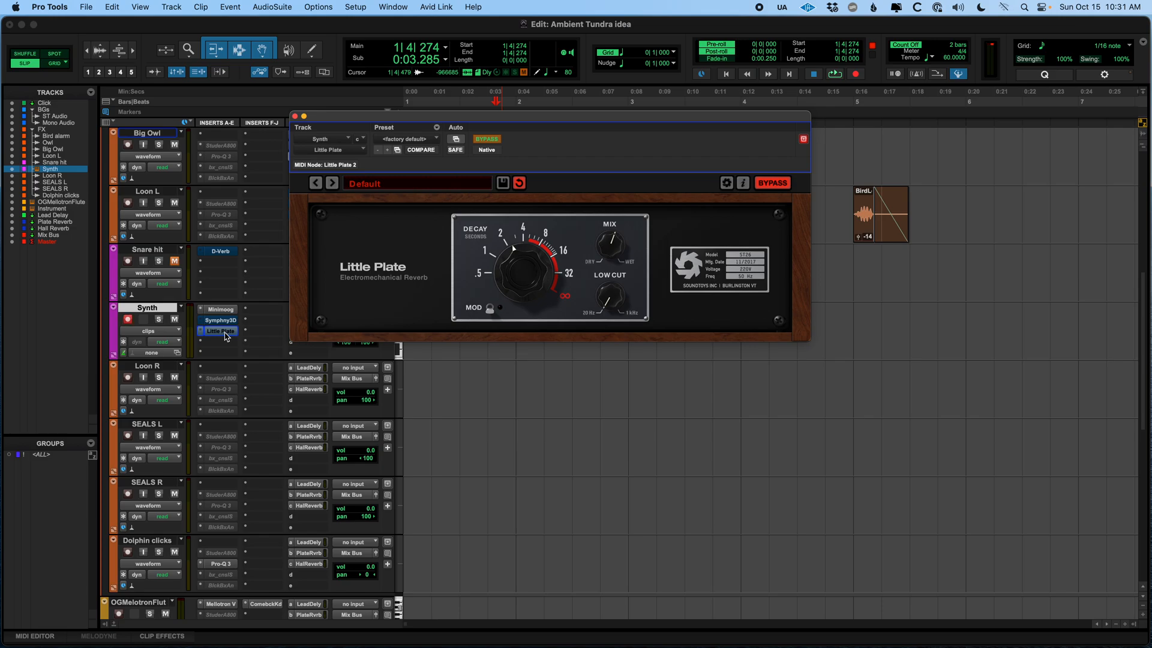
left_click(226, 335, "super")
left_click(226, 335, "super")
left_click_drag(548, 123, 659, 173)
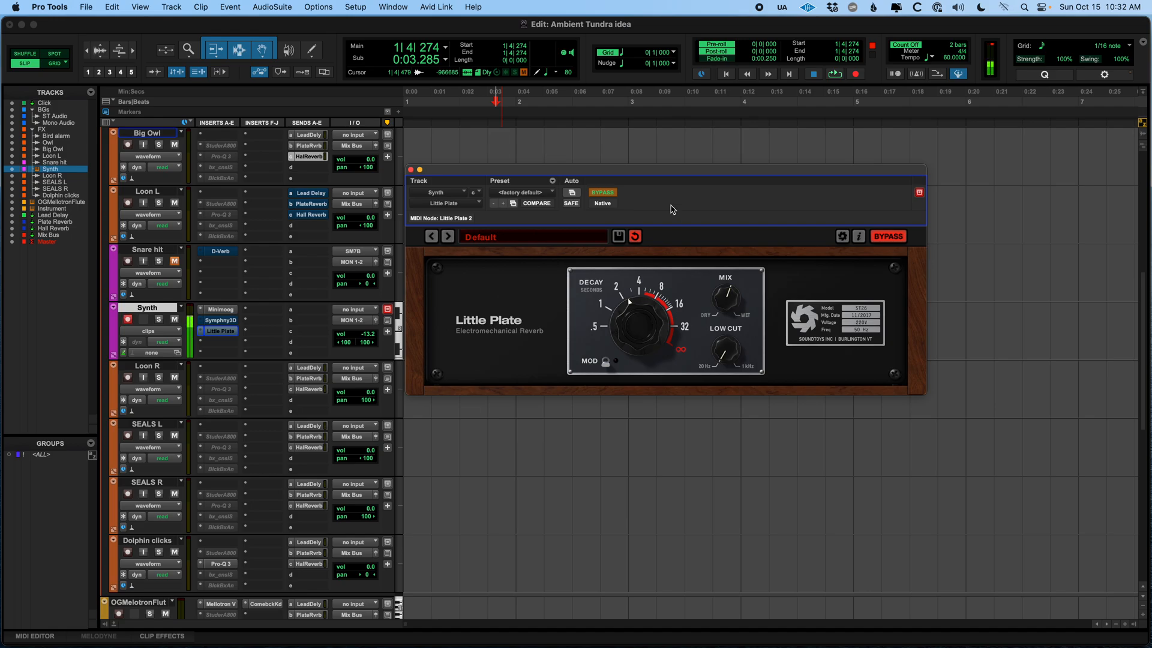
left_click(608, 193)
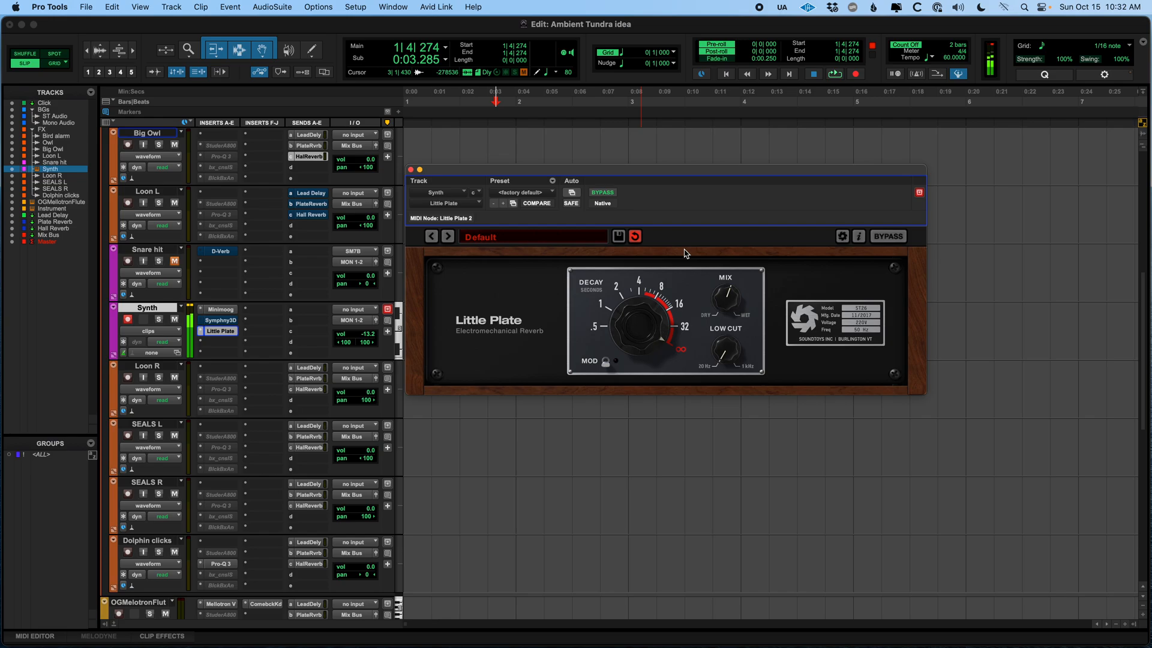
Adjust the Little Plate mix and decay knobs
left_click_drag(718, 354, 724, 210)
left_click_drag(723, 297, 724, 326)
left_click_drag(631, 327, 631, 398)
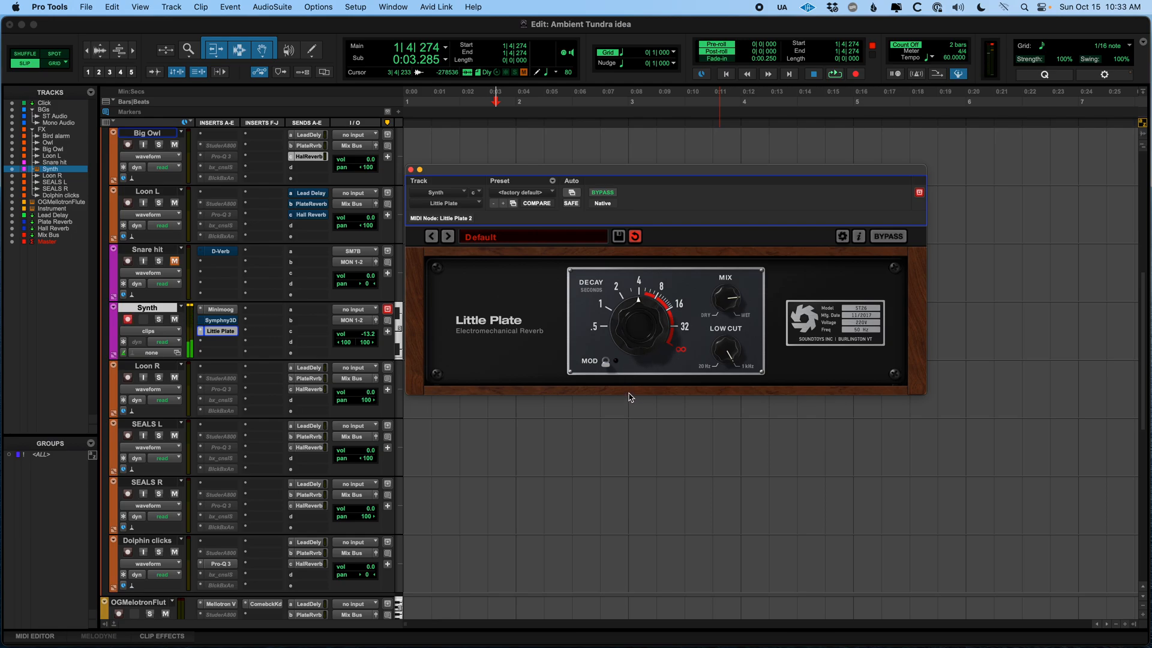